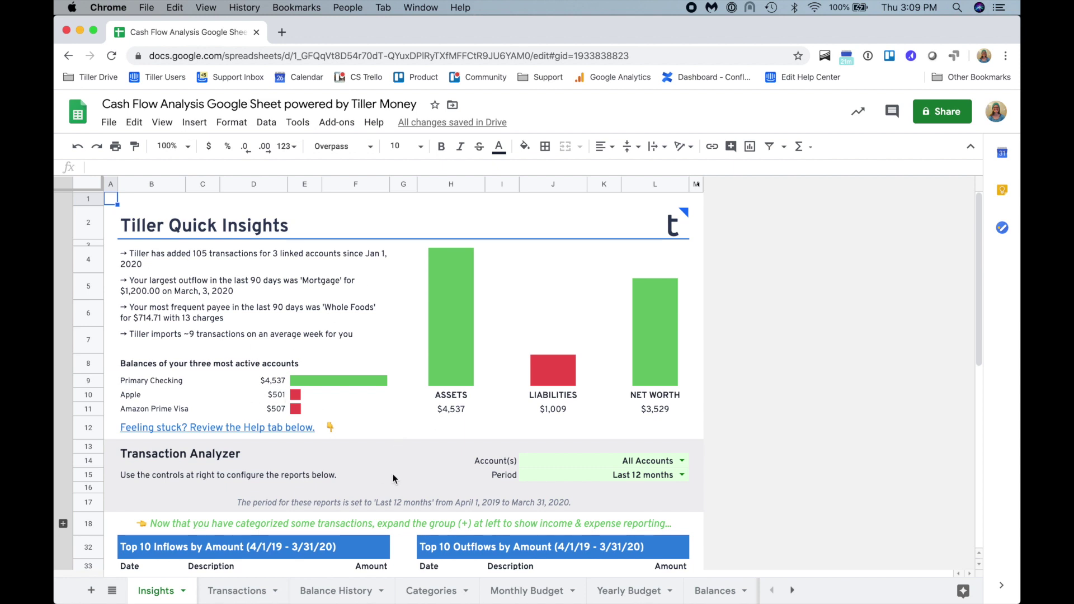
On the Categories sheet, check the groups assigned to Phone and Utilities
key("Down")
key("Right")
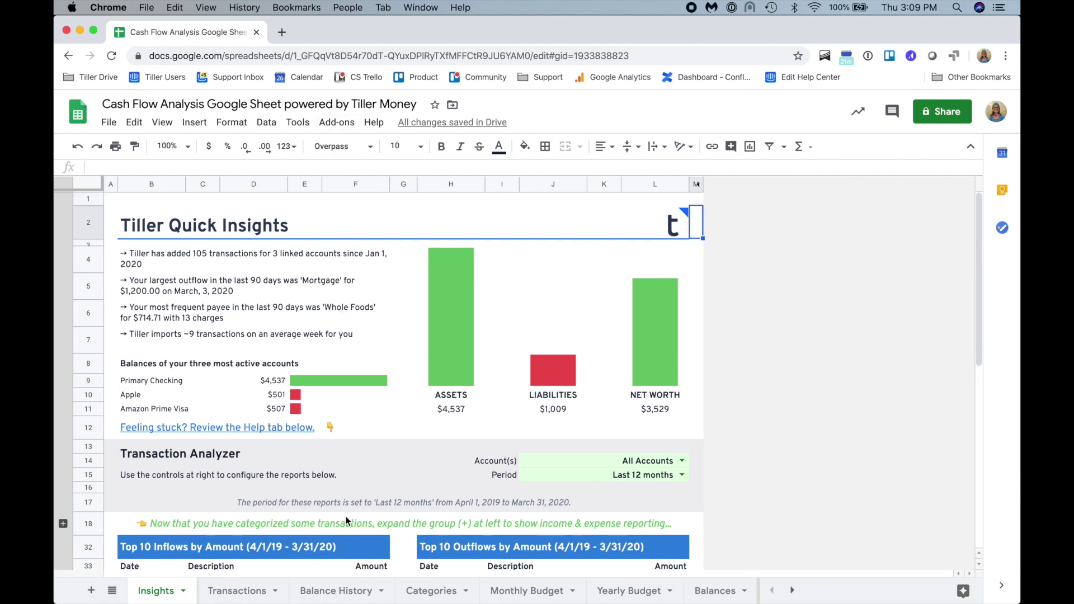
left_click(414, 592)
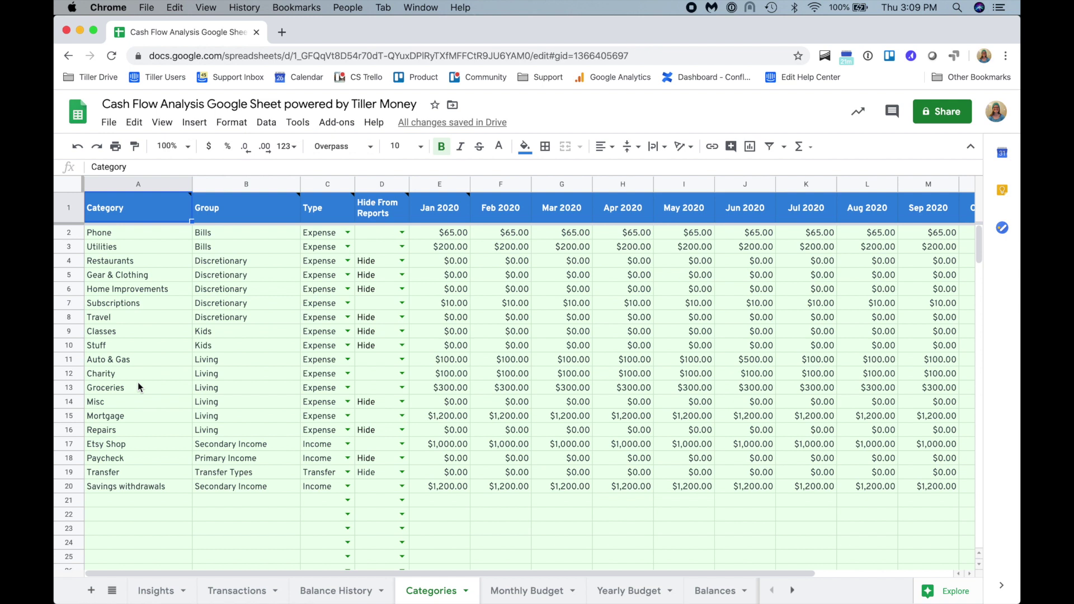
left_click(217, 232)
left_click(214, 247)
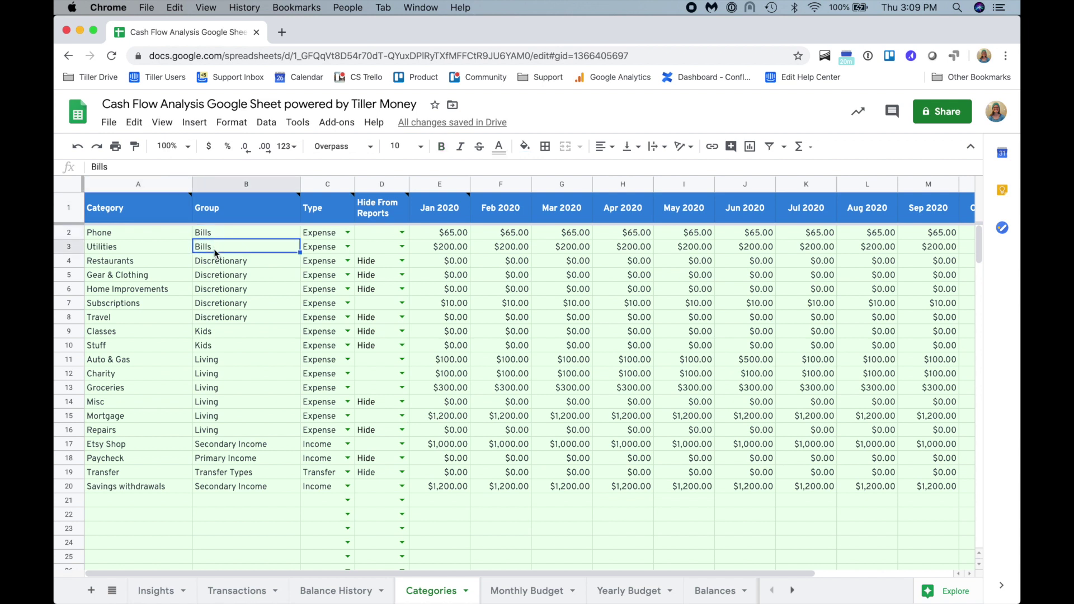
Review the Living and Discretionary groups and Subscriptions' group and Jan 2020 budget
left_click_drag(217, 364, 217, 428)
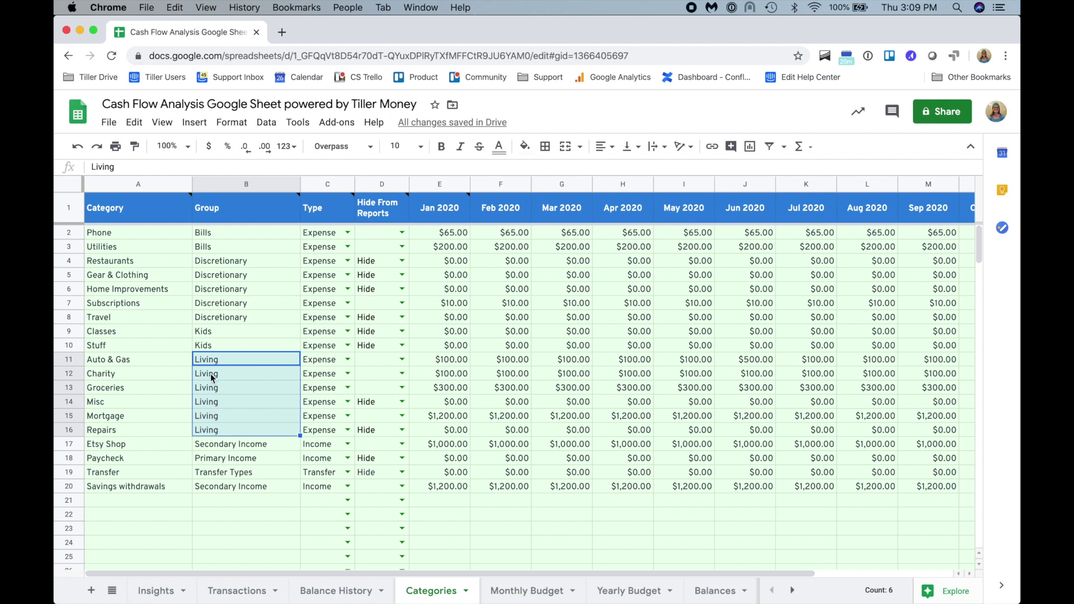
left_click_drag(205, 260, 203, 312)
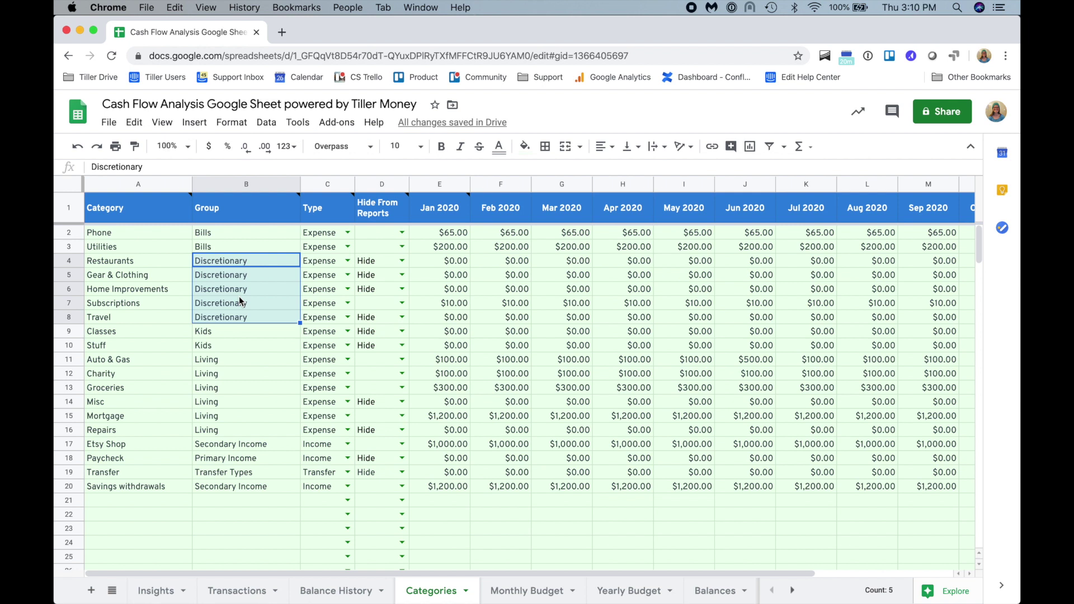
left_click(149, 305)
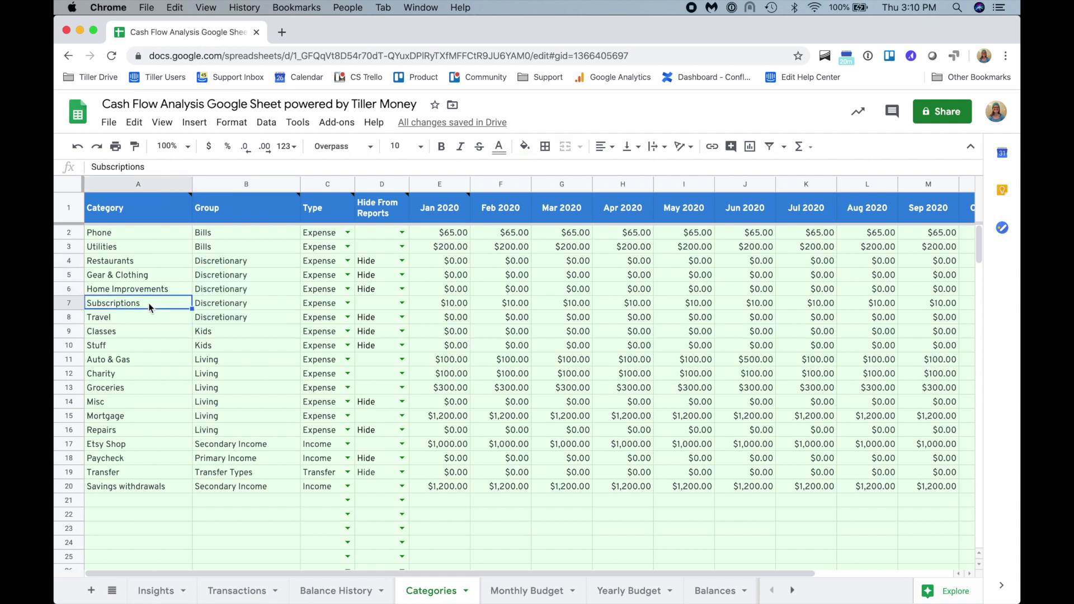
left_click(252, 304)
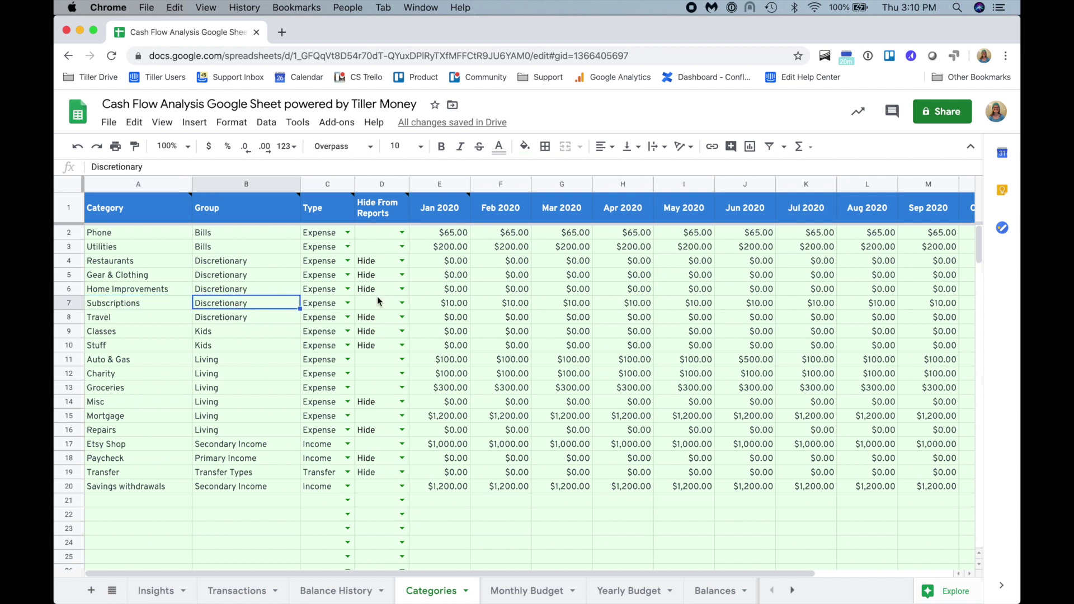
left_click(449, 305)
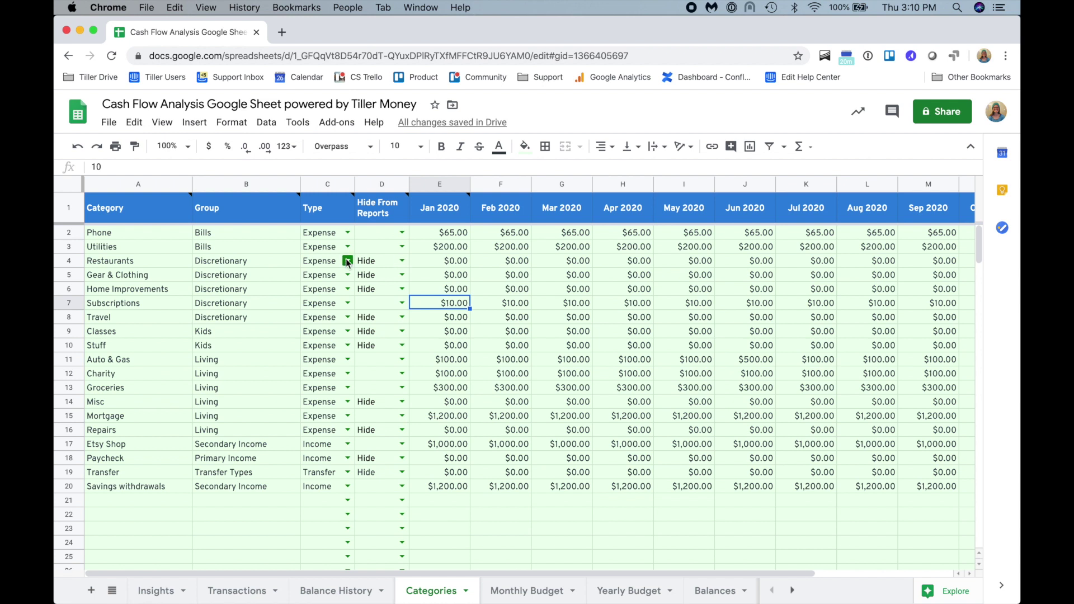
Confirm Restaurants stays hidden, then review all category names and their groups
left_click_drag(167, 265, 156, 290)
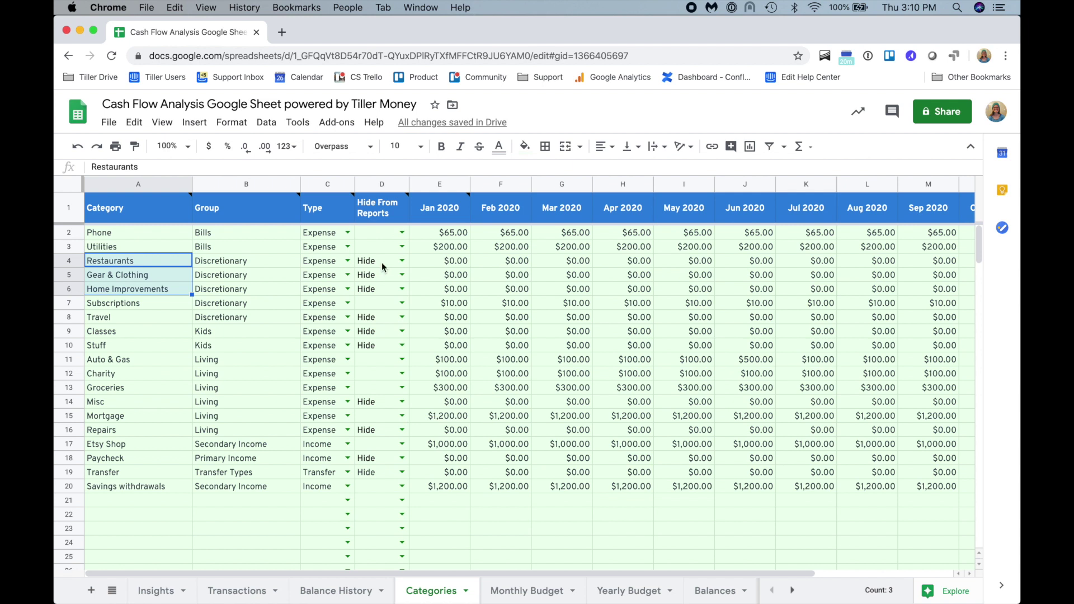
left_click(403, 261)
left_click(420, 261)
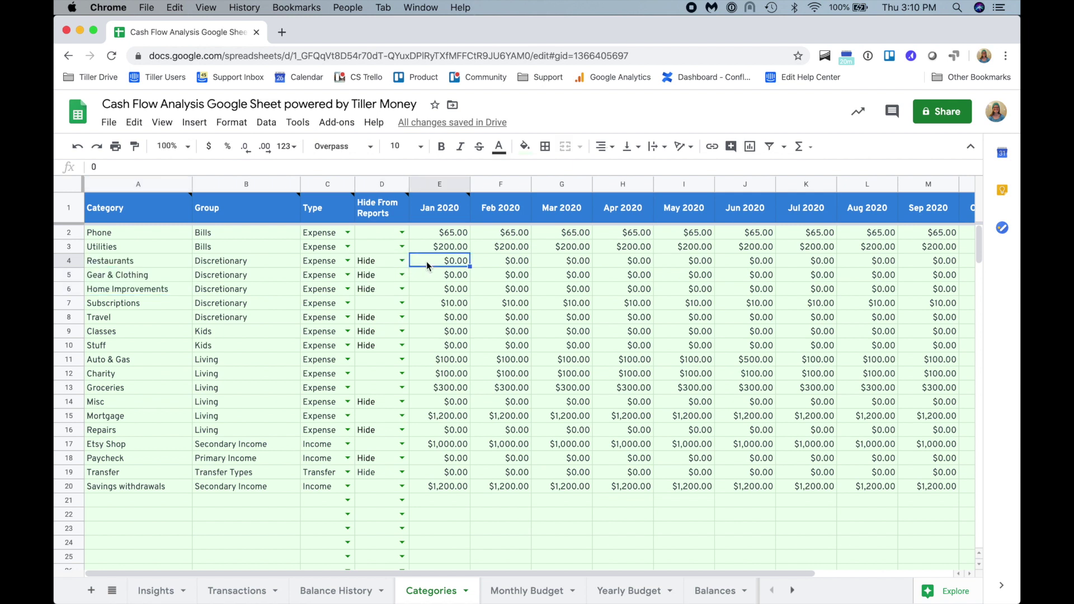
left_click_drag(103, 234, 118, 486)
left_click_drag(221, 239, 217, 490)
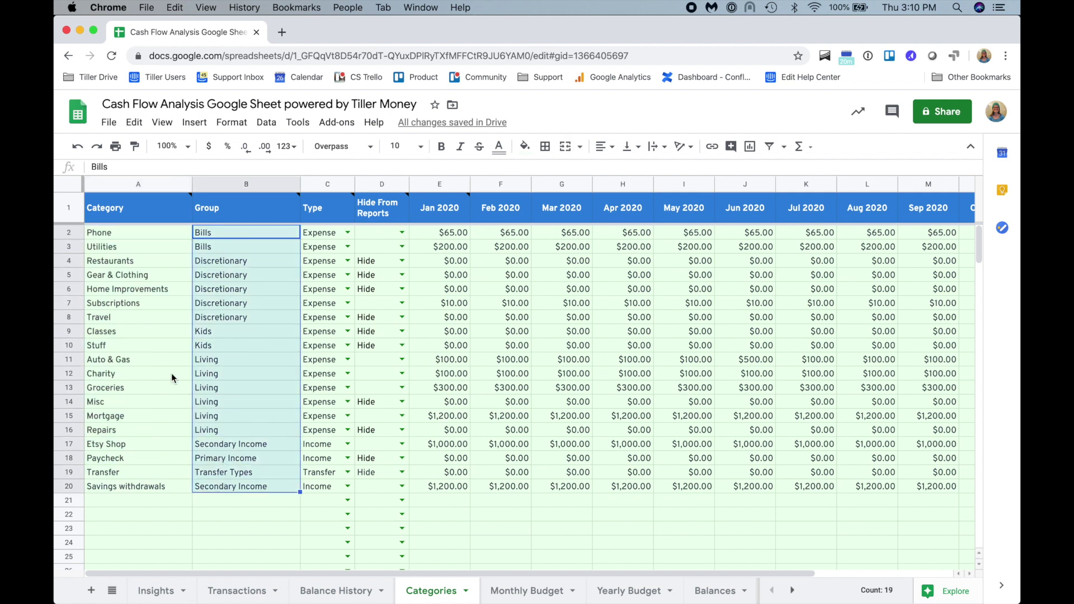
left_click(138, 366)
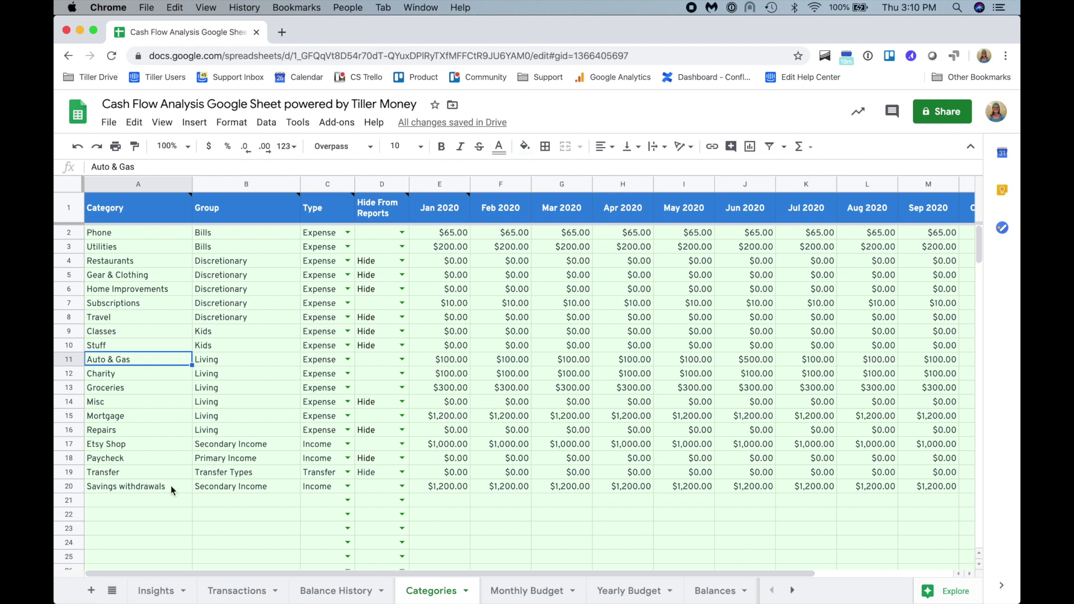
left_click(97, 485)
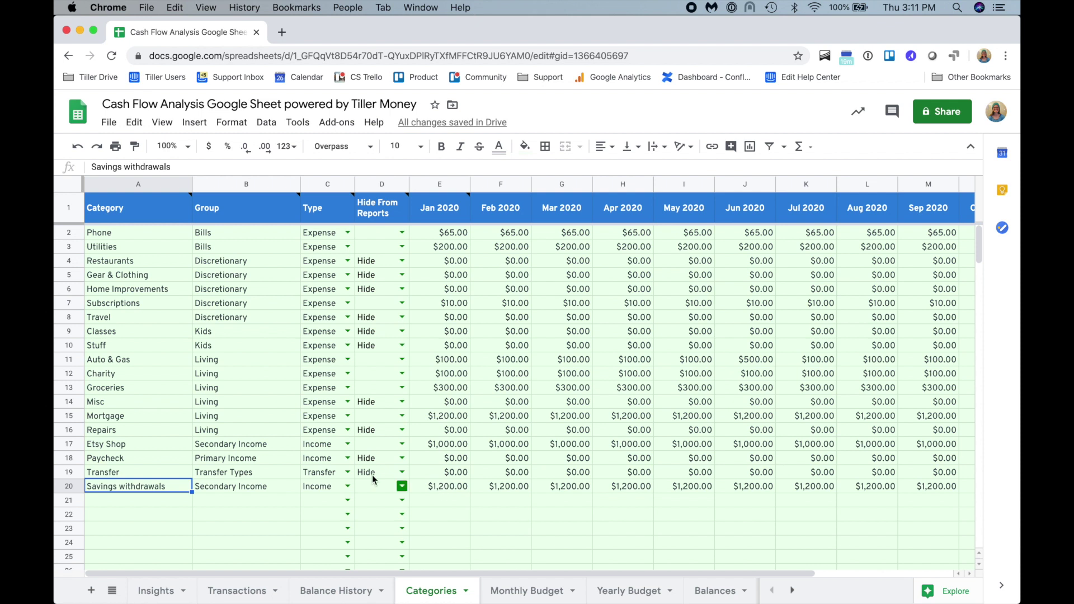
left_click(70, 443)
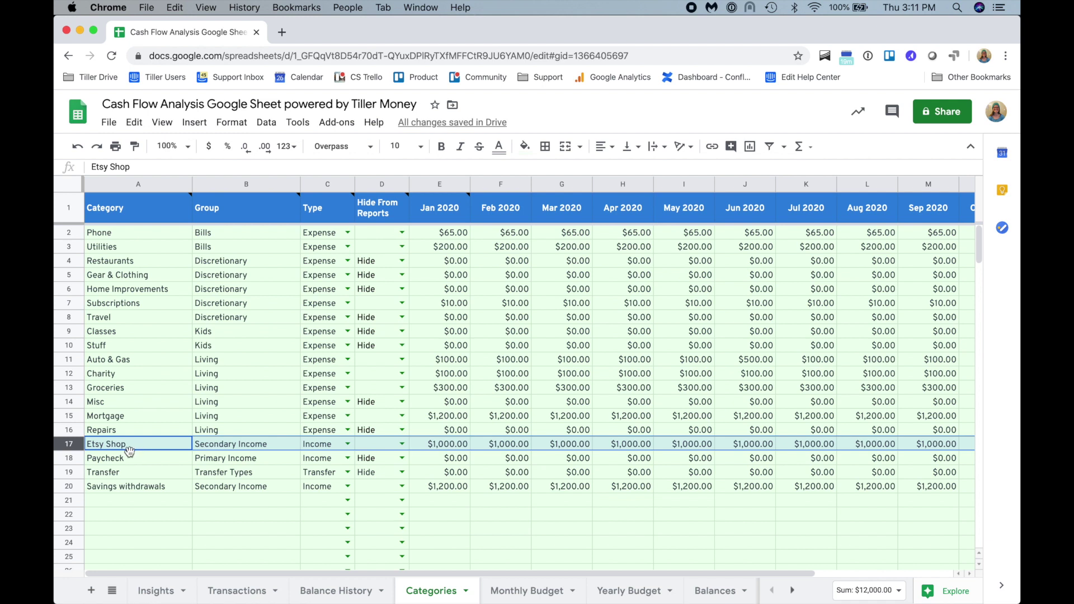
left_click(73, 457)
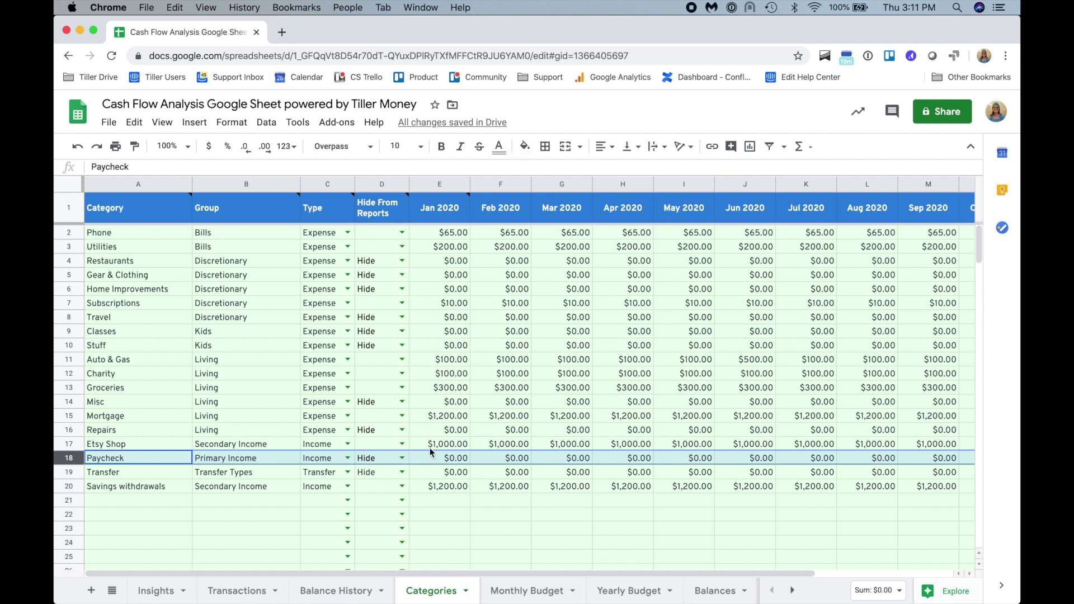
left_click(430, 447)
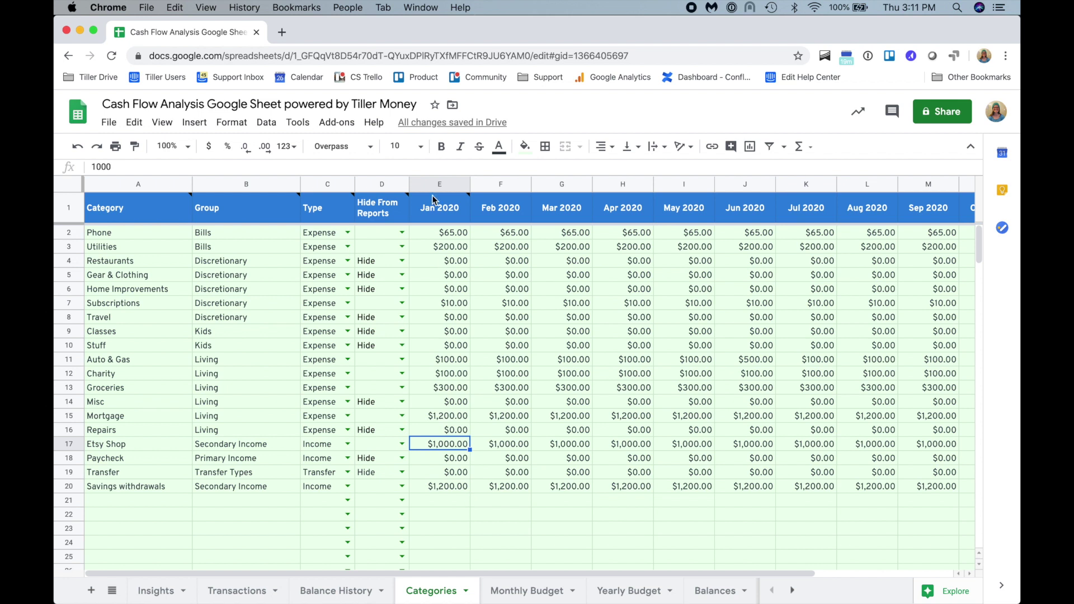
left_click(430, 232)
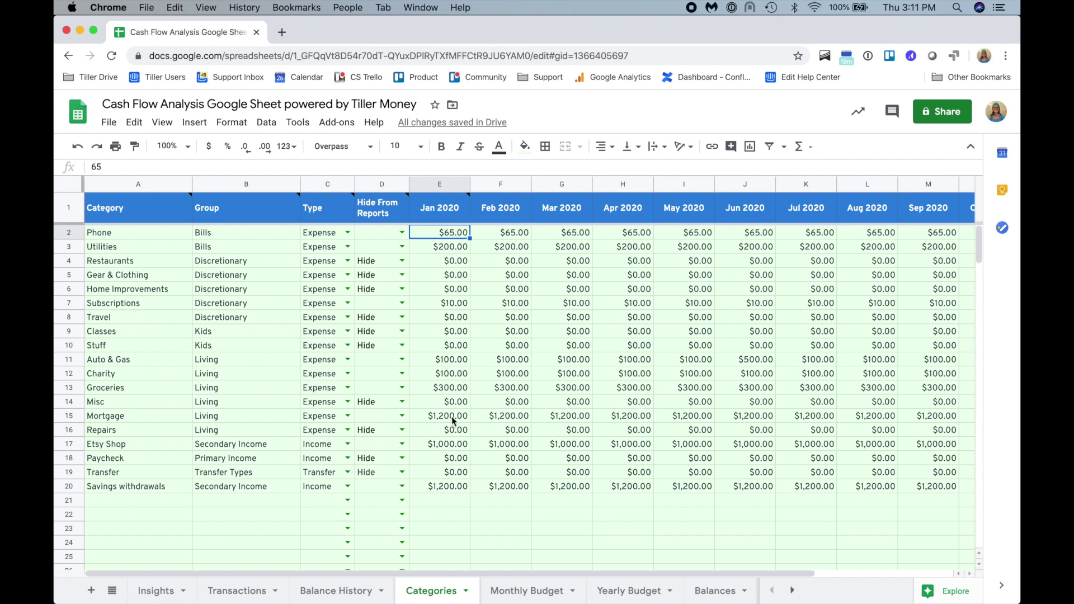
left_click(436, 488)
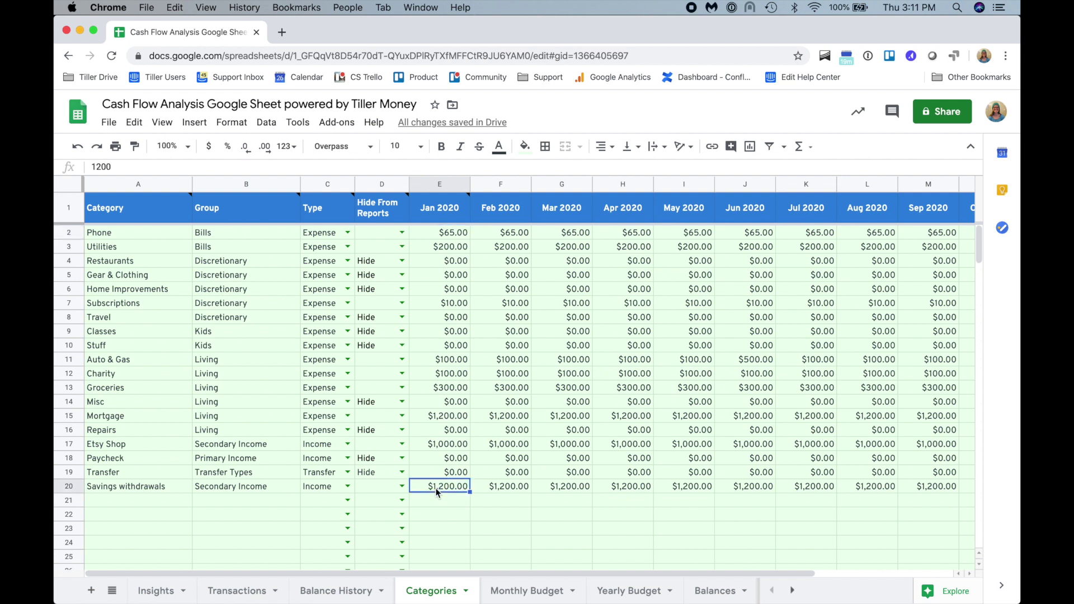
type("500")
key("Return")
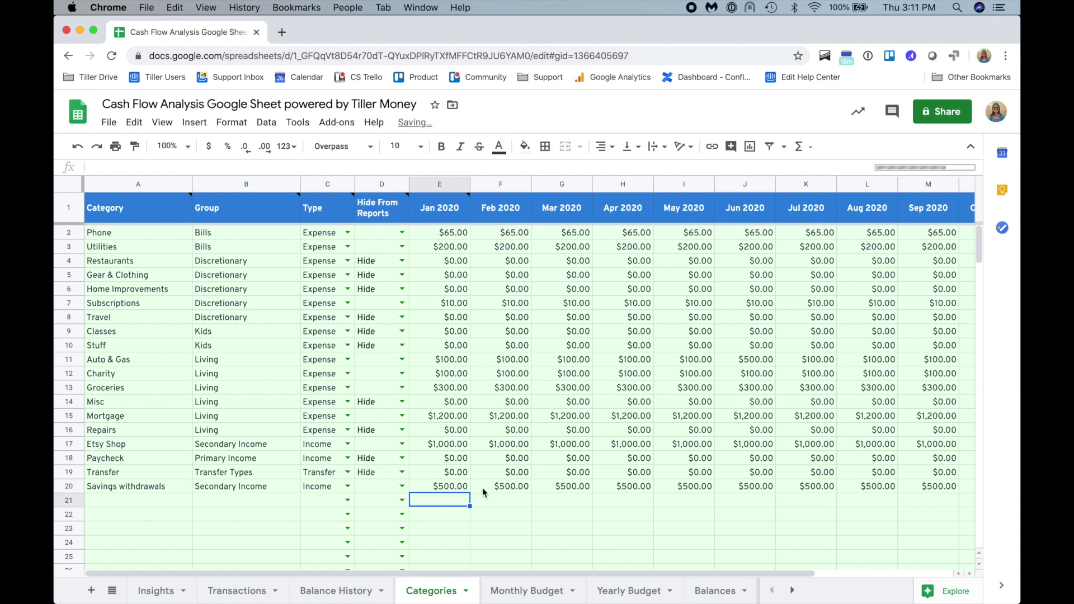
left_click(512, 488)
key("Right")
key("Right")
key("Right")
key("Right")
key("Right")
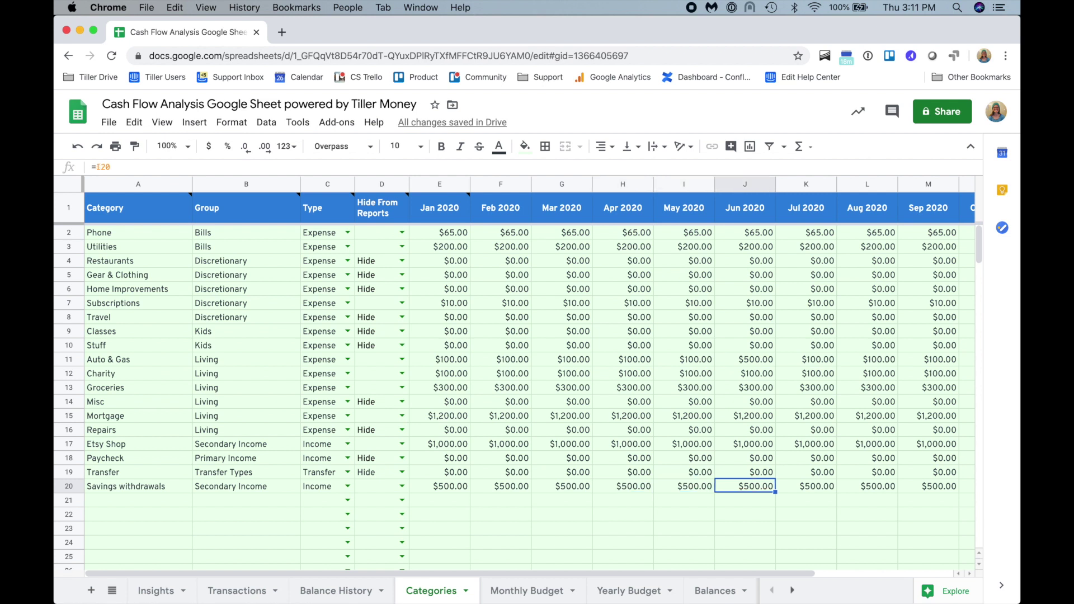
key("Left")
key("Left")
key("Left")
key("Left")
key("Left")
key("Left")
key("Left")
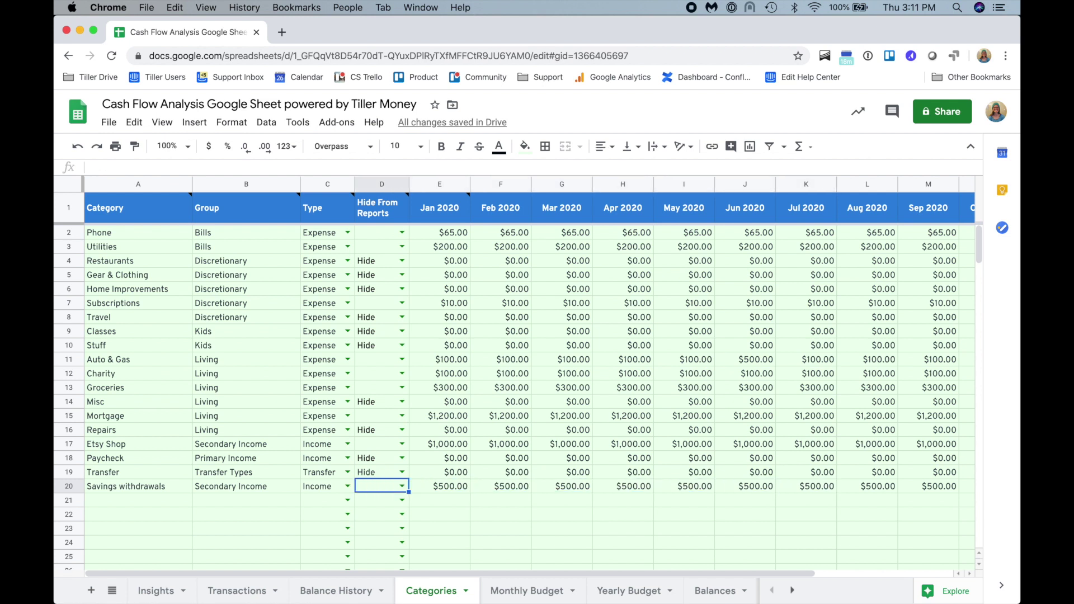
key("Right")
type("1200")
key("Return")
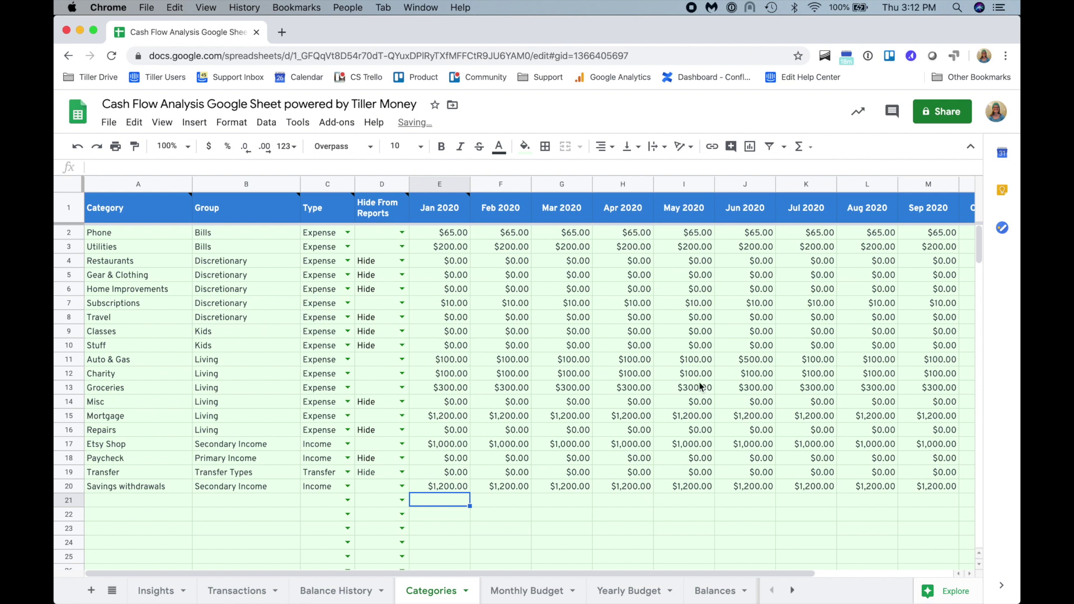
left_click(750, 359)
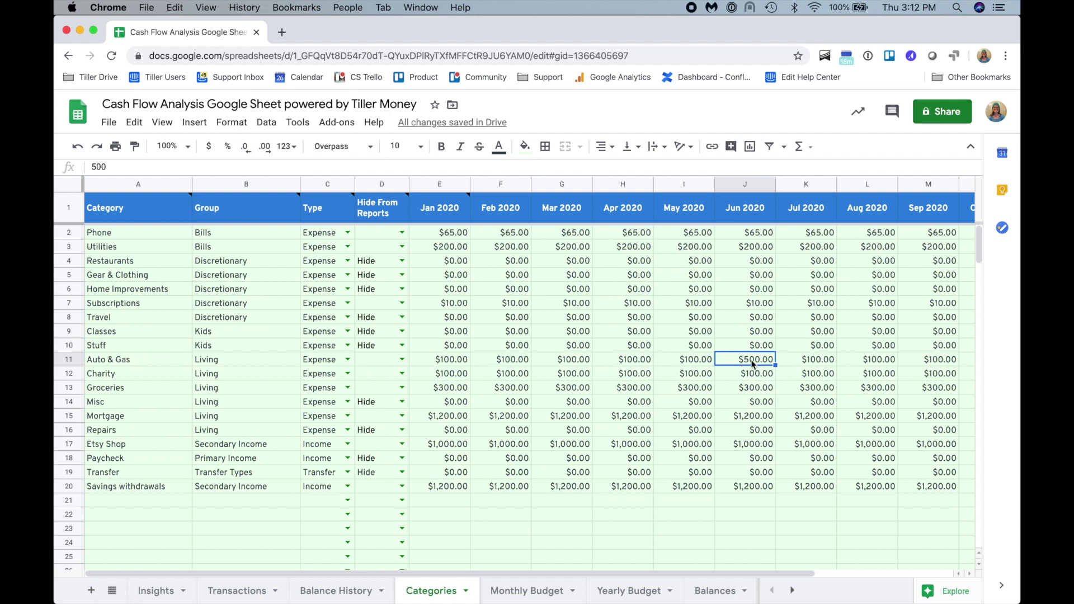
left_click(807, 362)
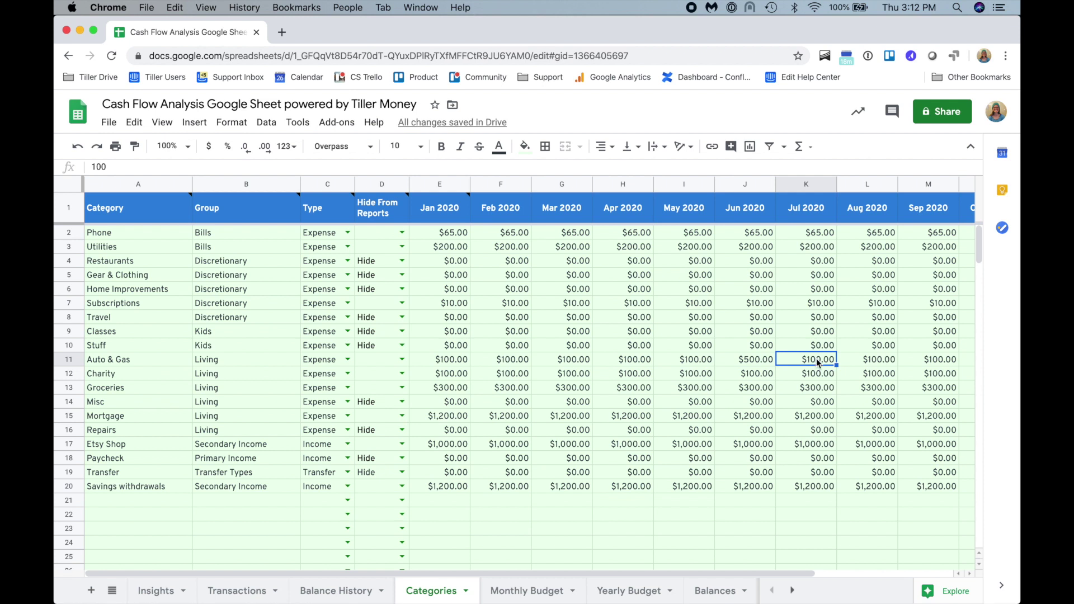
left_click(868, 362)
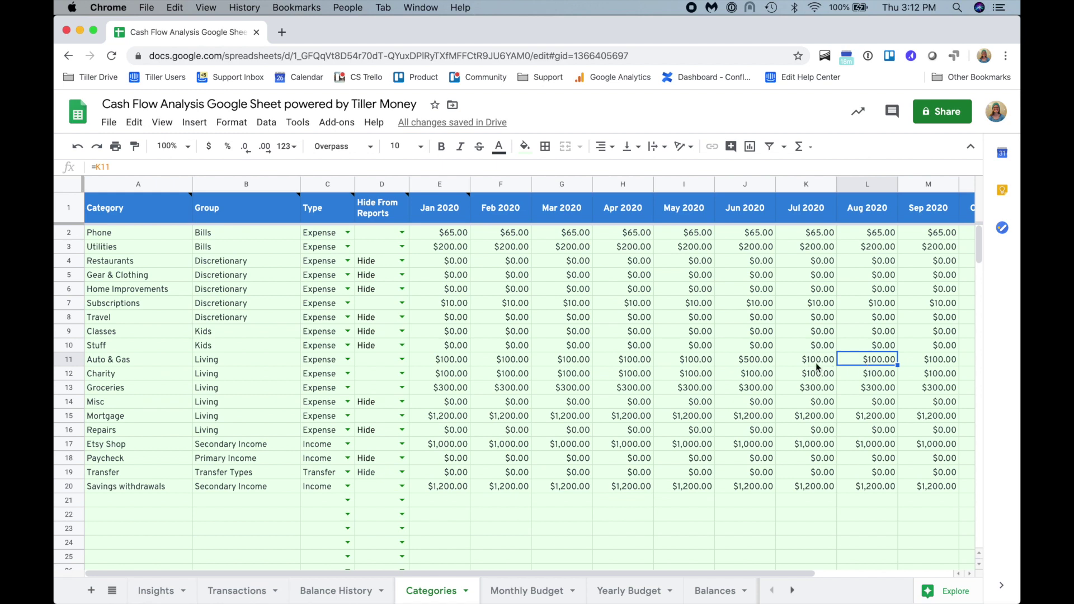
left_click(619, 597)
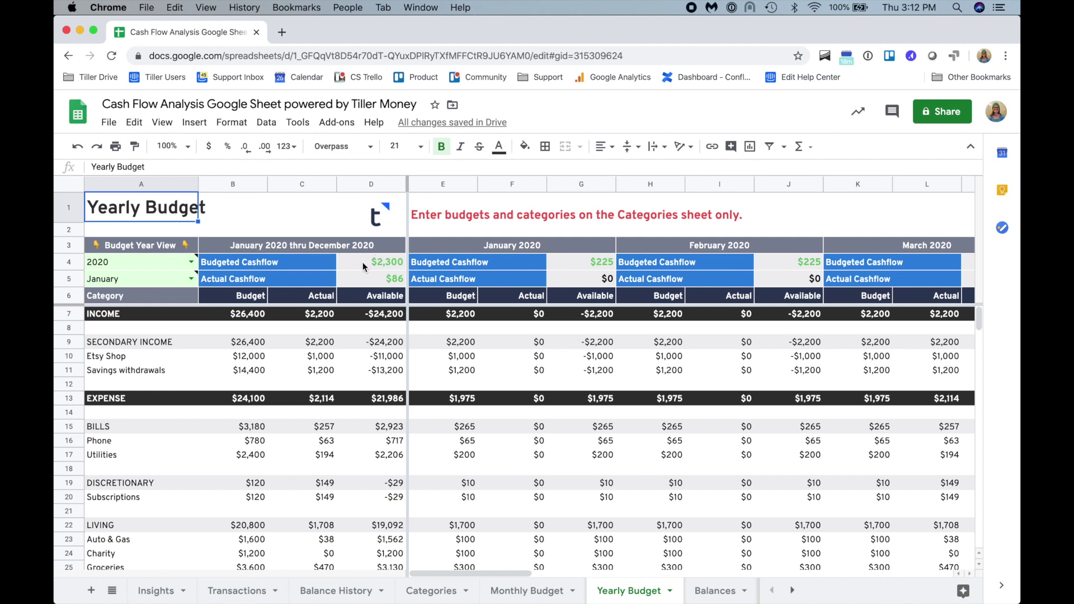
left_click_drag(363, 259, 375, 281)
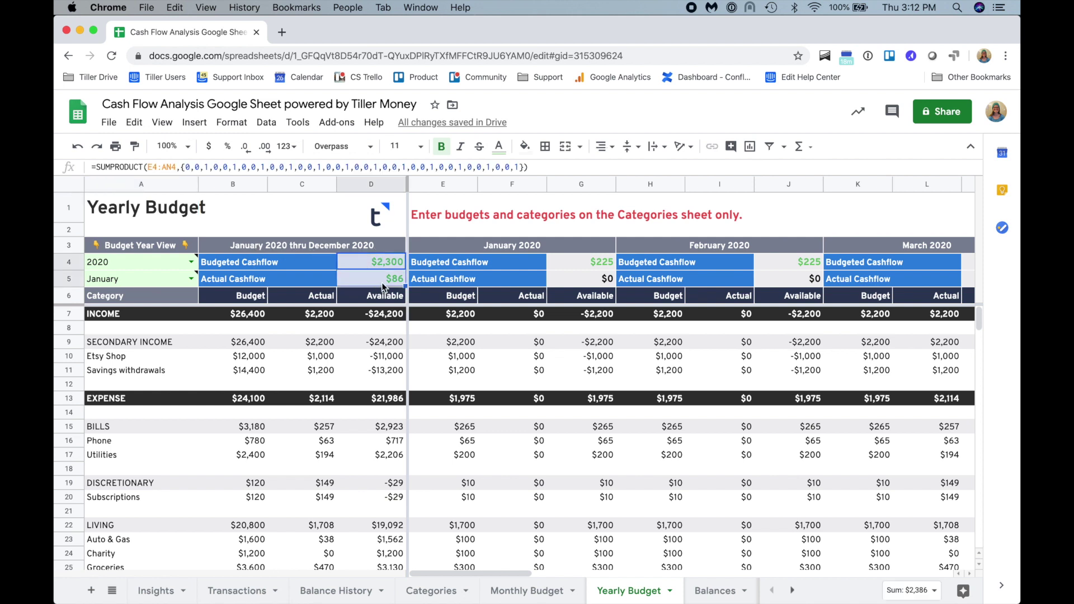
left_click(353, 260)
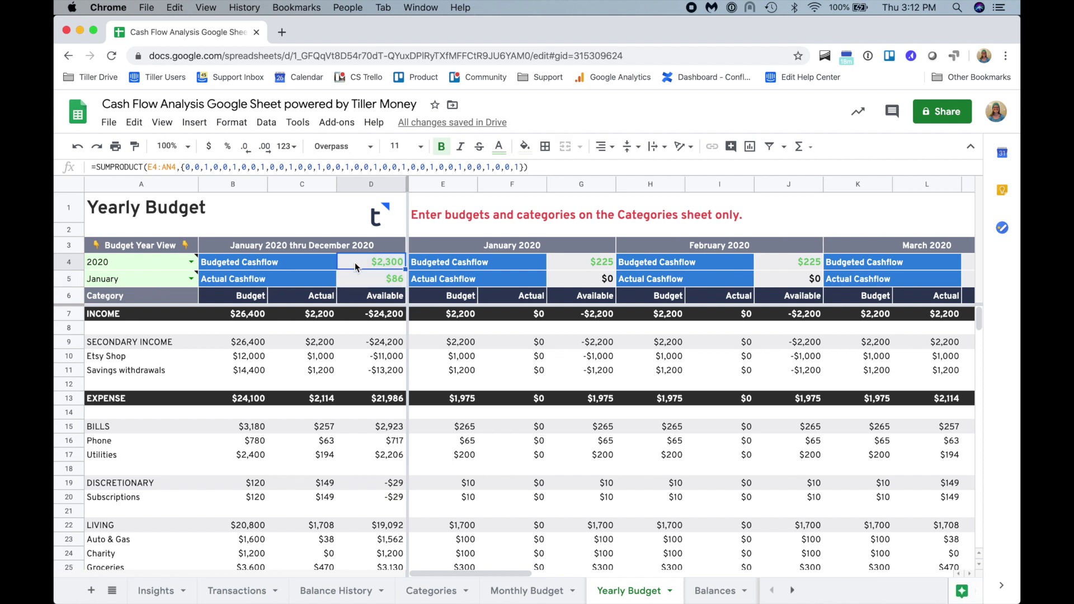
left_click(357, 276)
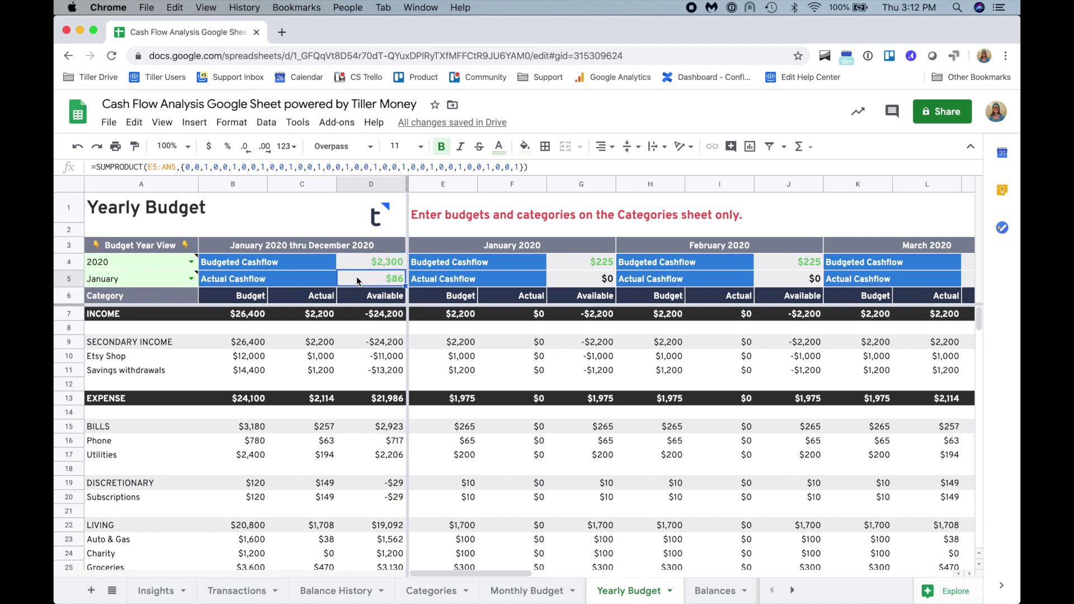
key("Tab")
key("Tab")
key("Tab")
key("Tab")
key("Up")
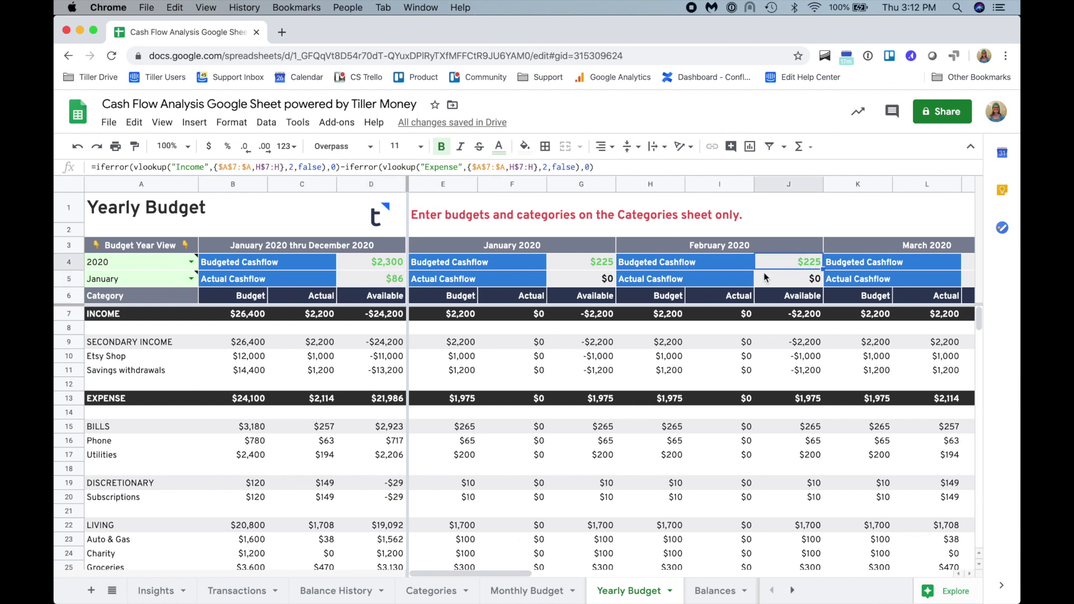
left_click_drag(512, 574, 727, 575)
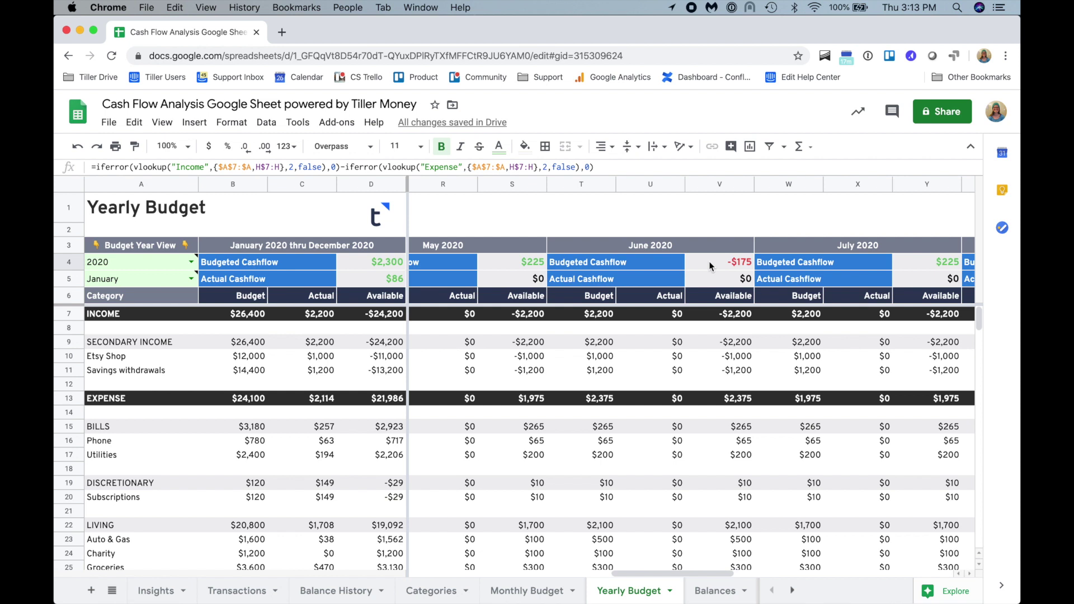
left_click(495, 258)
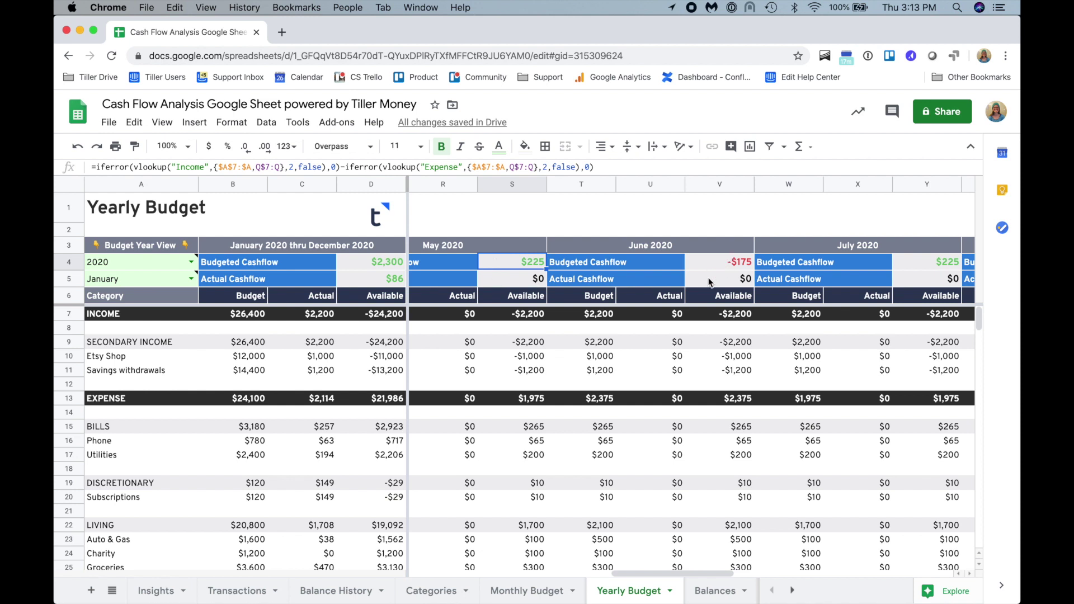
left_click_drag(626, 574, 424, 577)
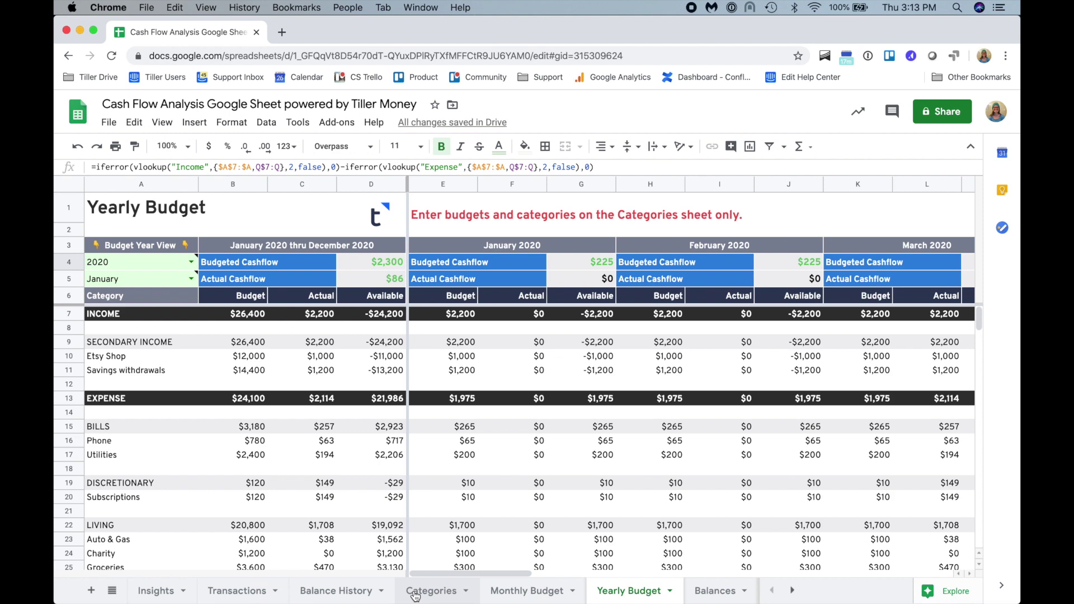
left_click(415, 593)
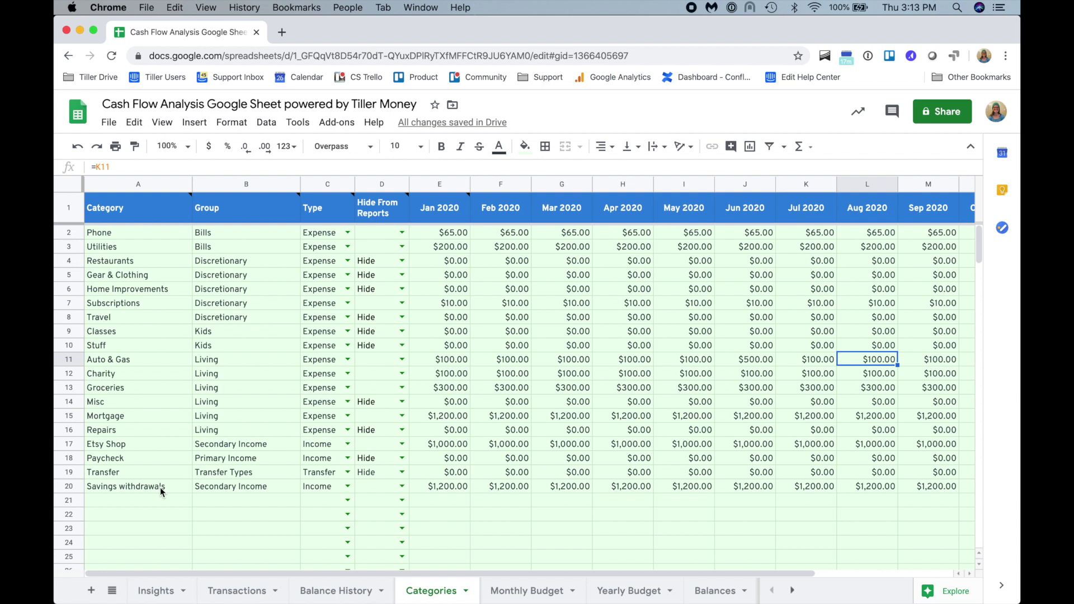
Duplicate the Categories sheet and rename the copy 'Scenario 1 cat'
left_click(467, 592)
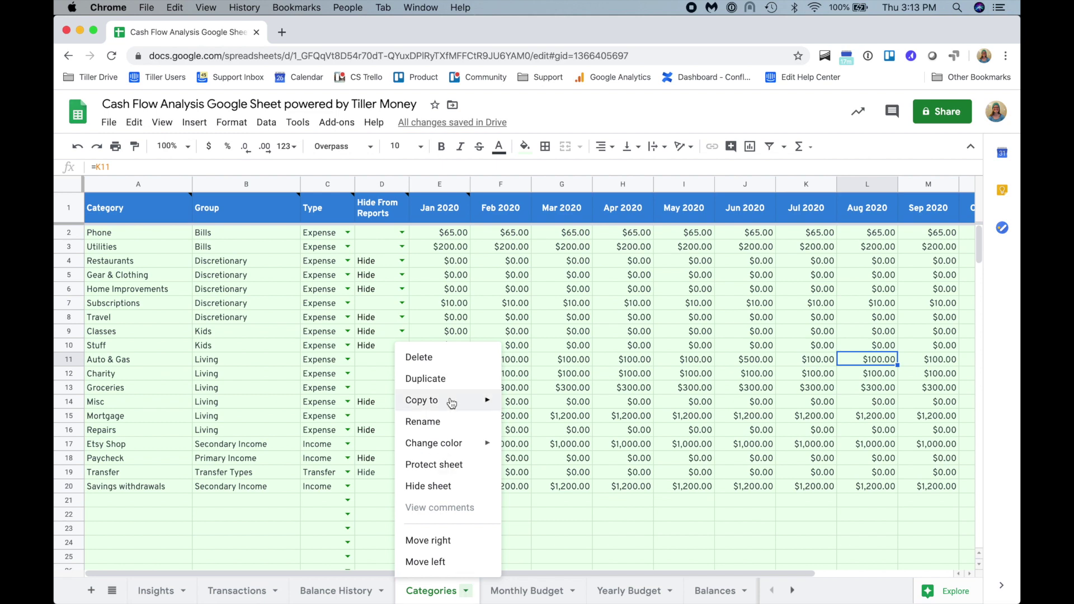
left_click(449, 387)
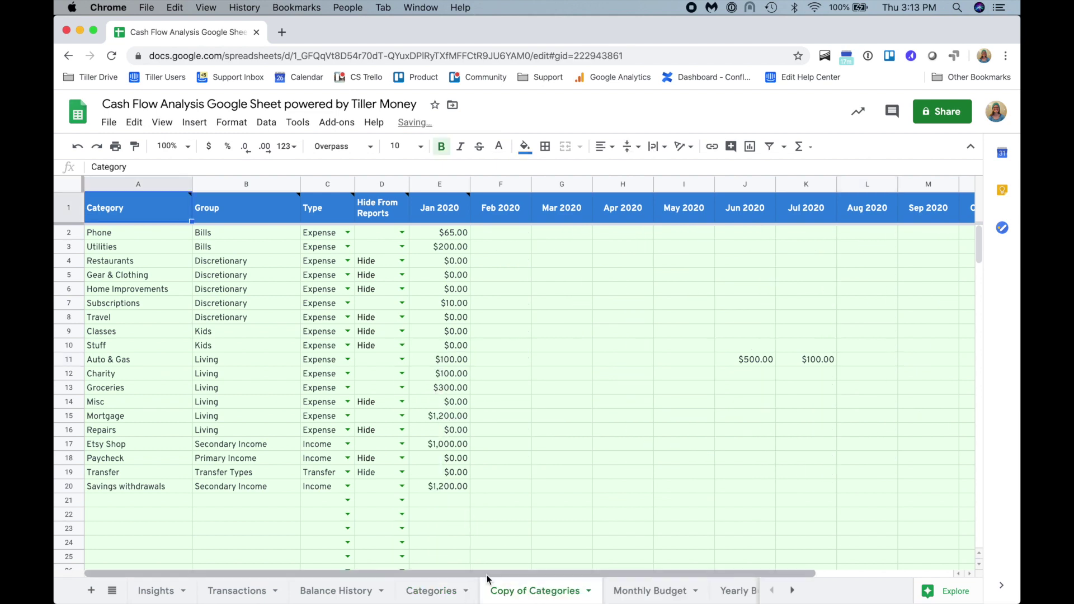
double_click(525, 599)
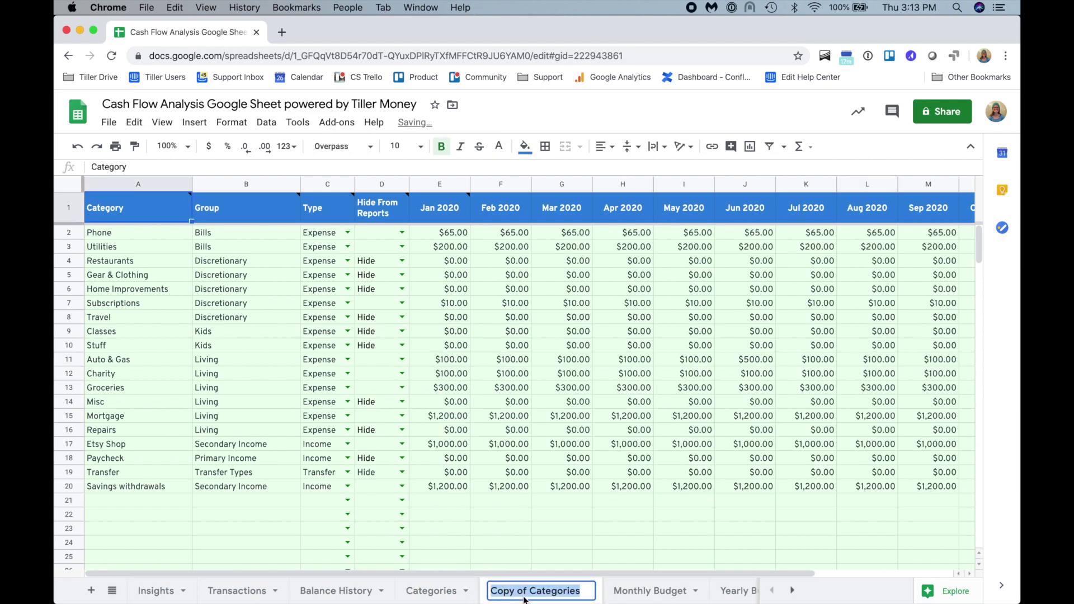
type("S")
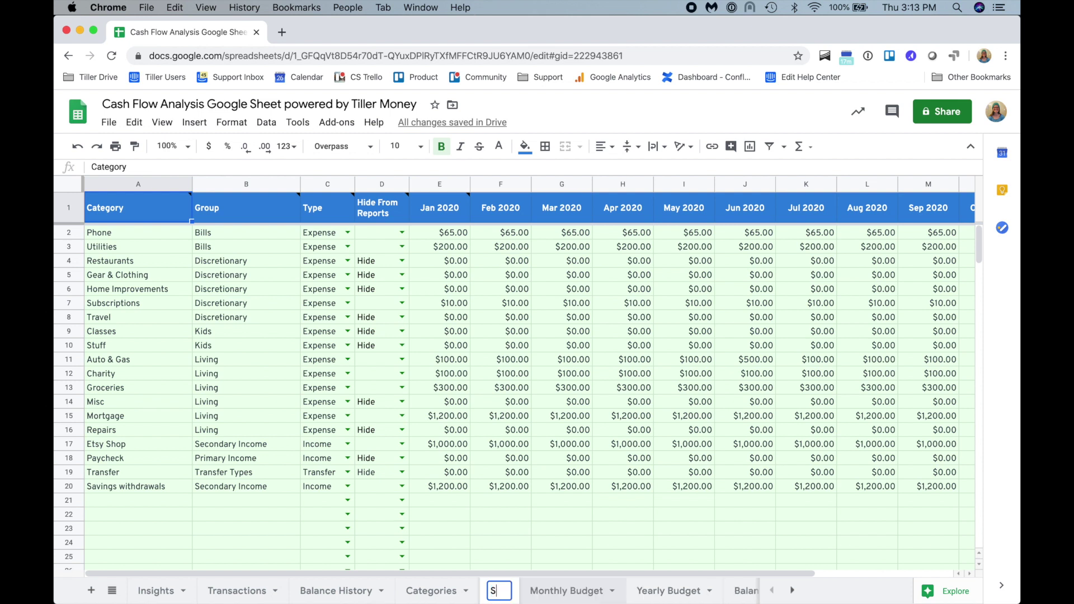
type("cenario 1 cat")
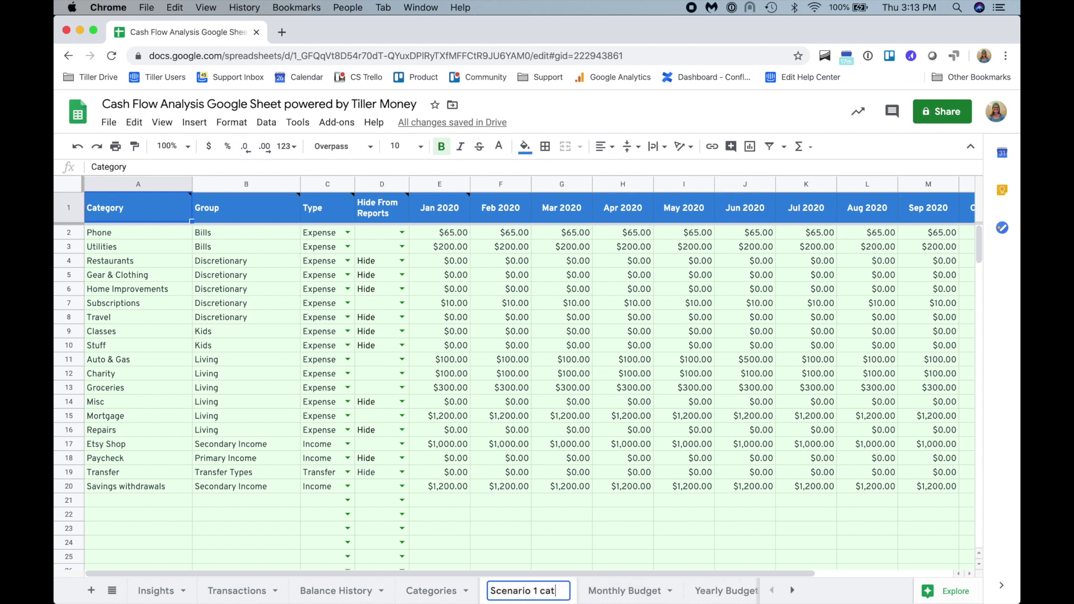
key("Return")
Duplicate the Yearly Budget sheet as 'Scenario 1' and select the whole copy
left_click(790, 591)
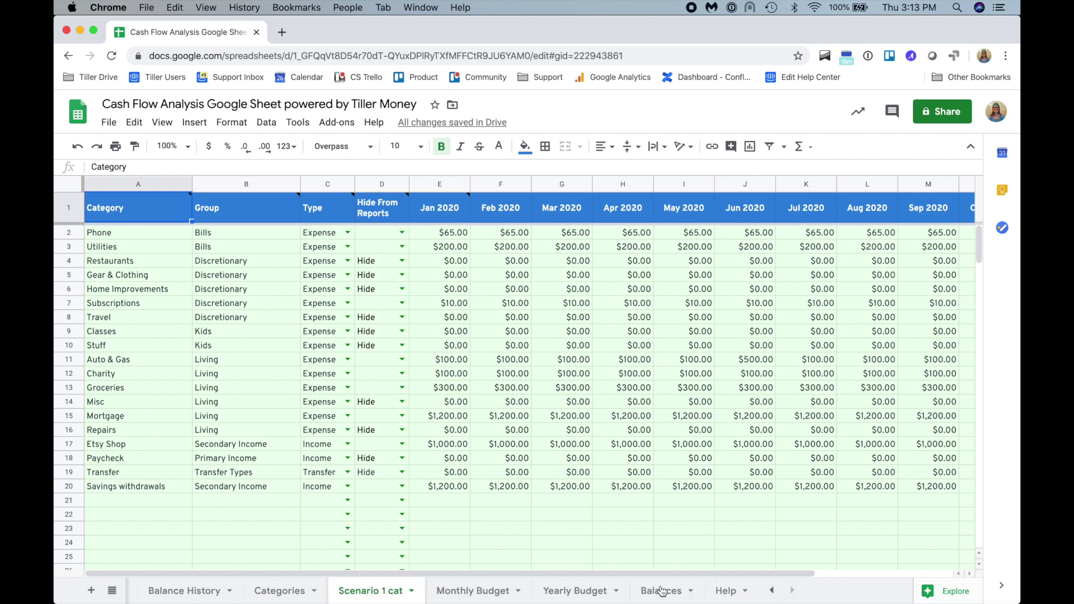
left_click(617, 593)
left_click(616, 592)
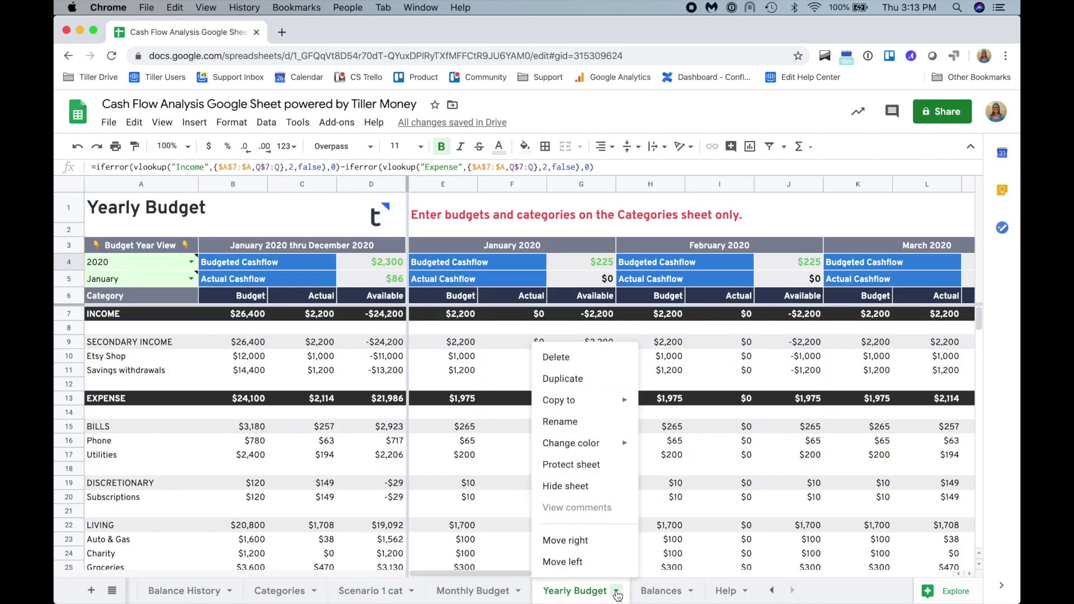
key("Return")
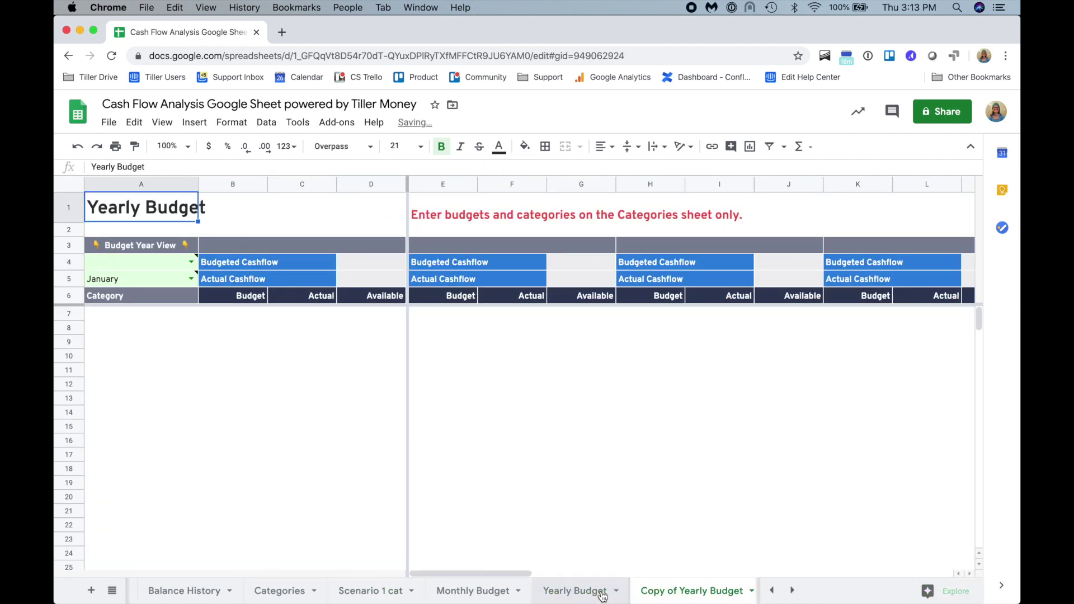
double_click(695, 592)
type("Scenario 1")
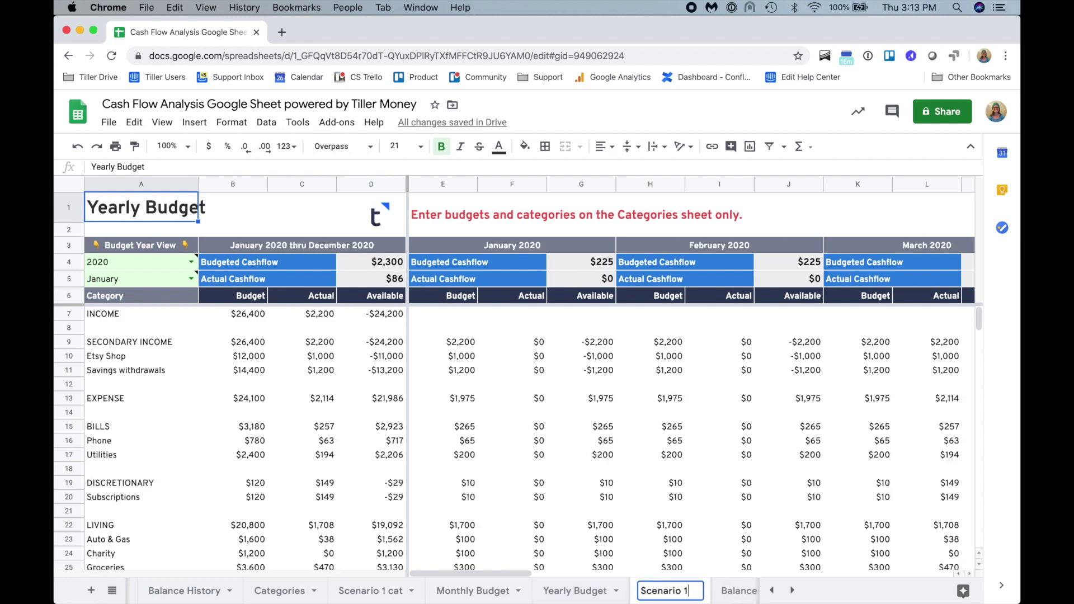
key("Return")
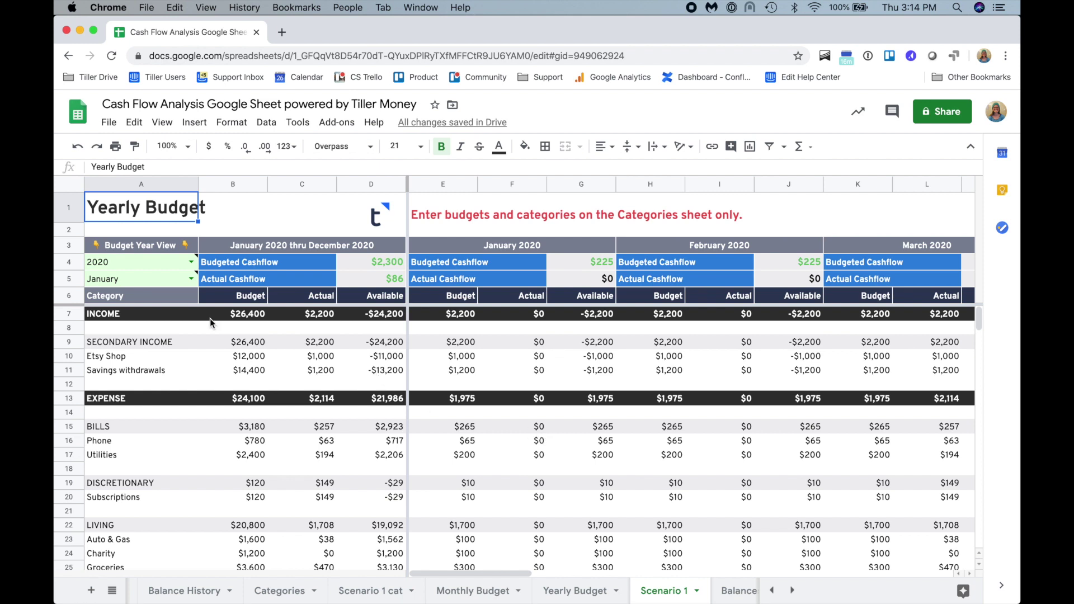
right_click(74, 183)
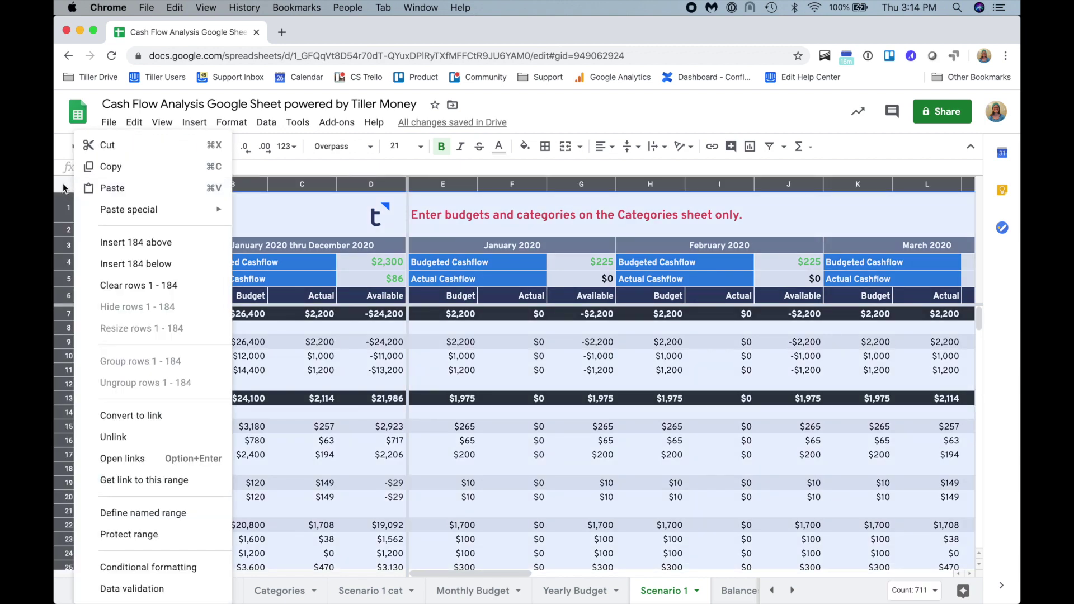
Copy the entire Scenario 1 sheet and paste it back as values only, replacing formulas
left_click(63, 188)
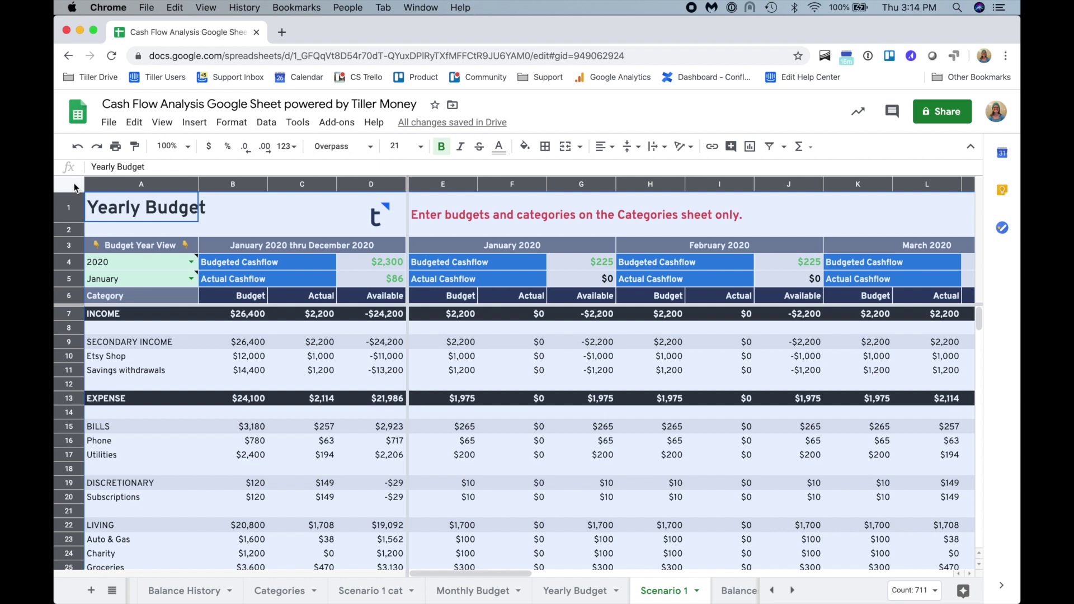
right_click(73, 184)
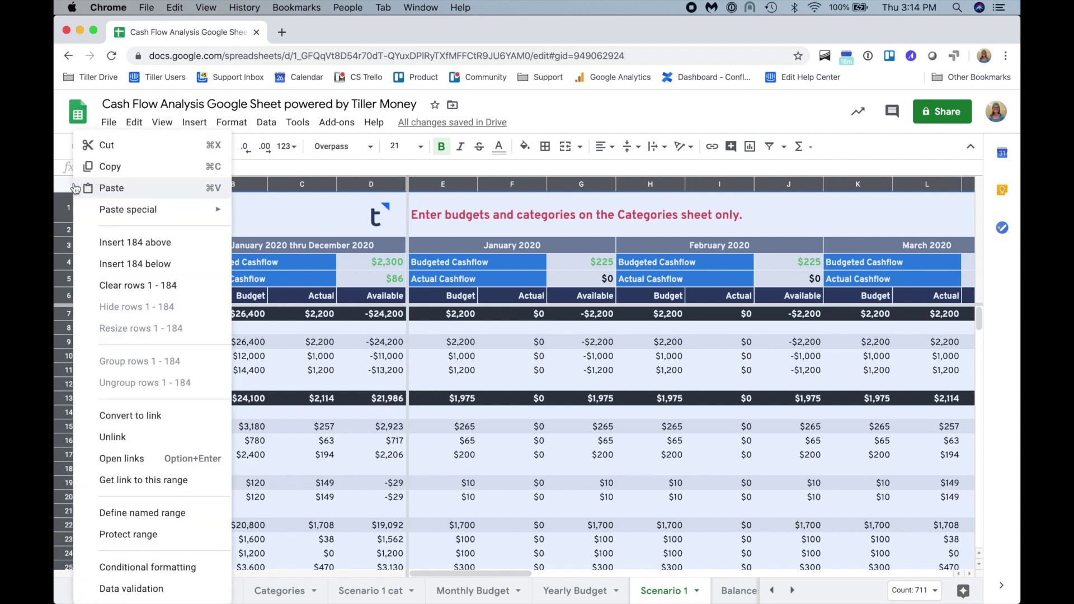
left_click(109, 173)
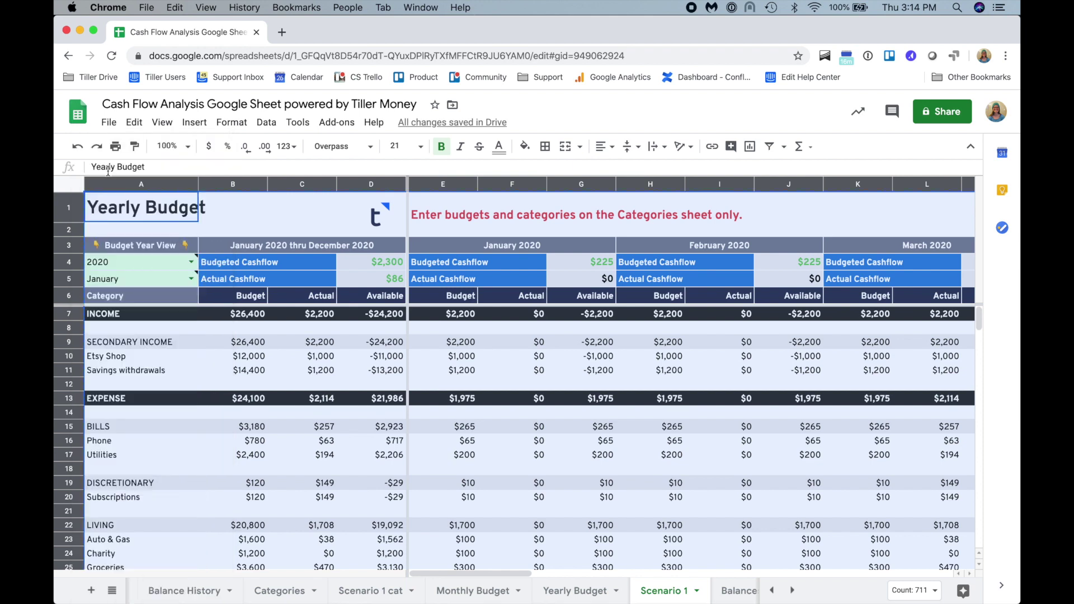
right_click(73, 186)
mouse_move(103, 209)
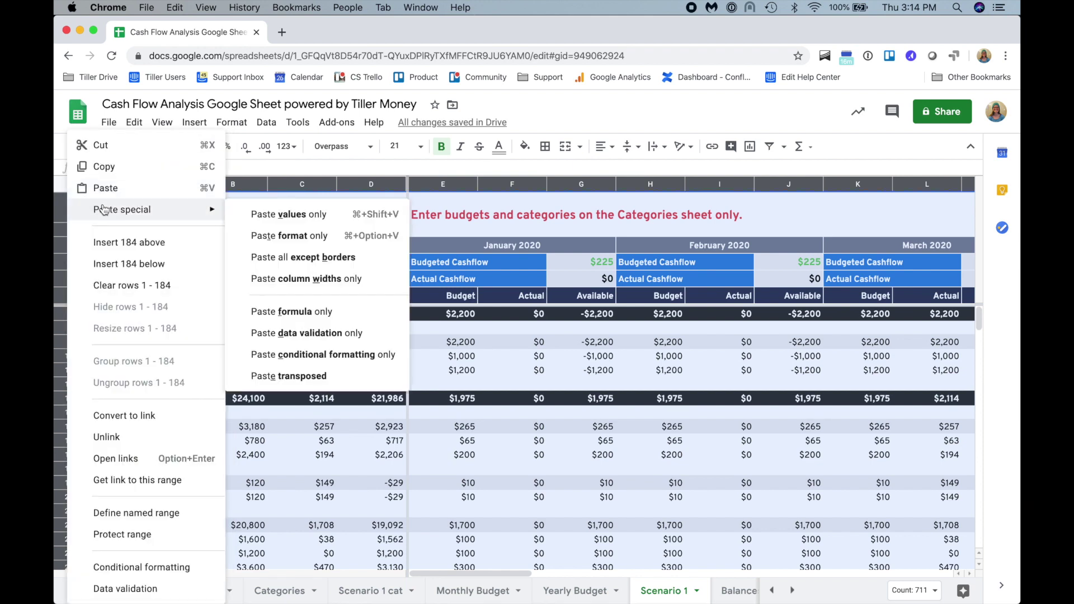
left_click(254, 217)
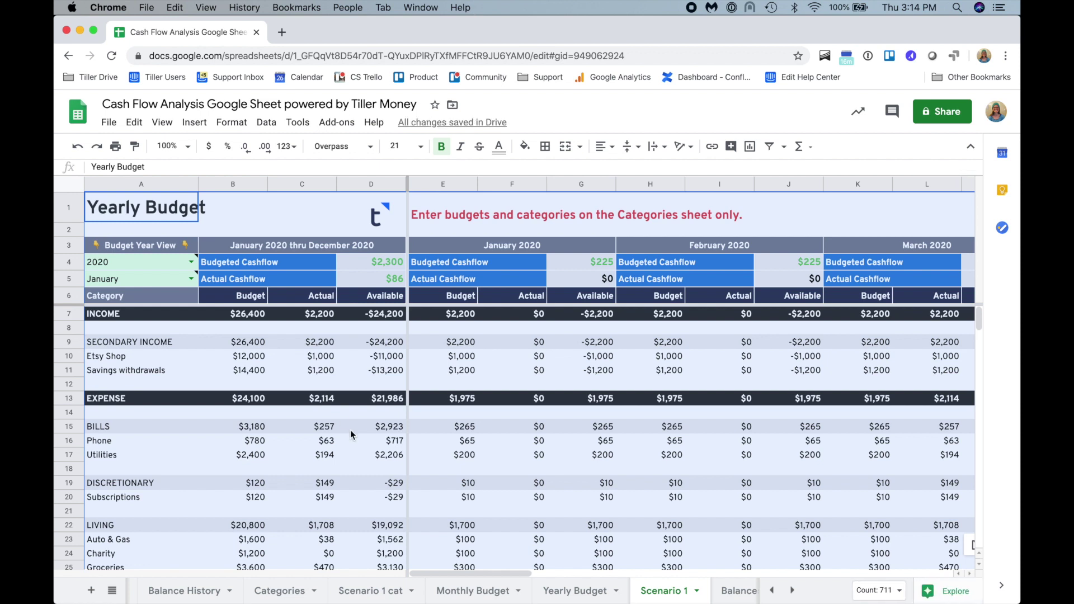
left_click(585, 305)
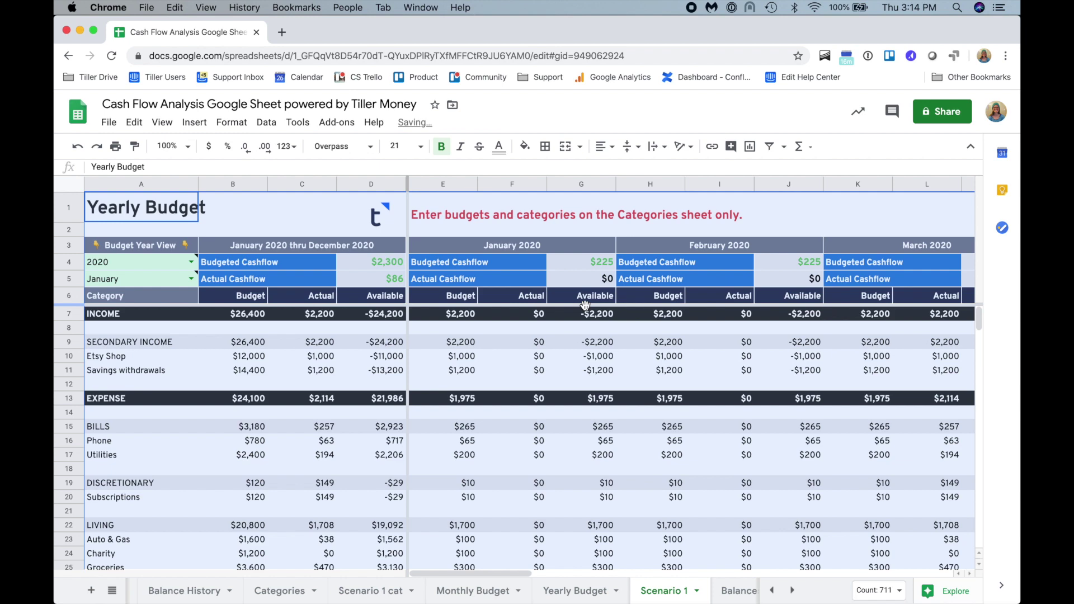
left_click(585, 312)
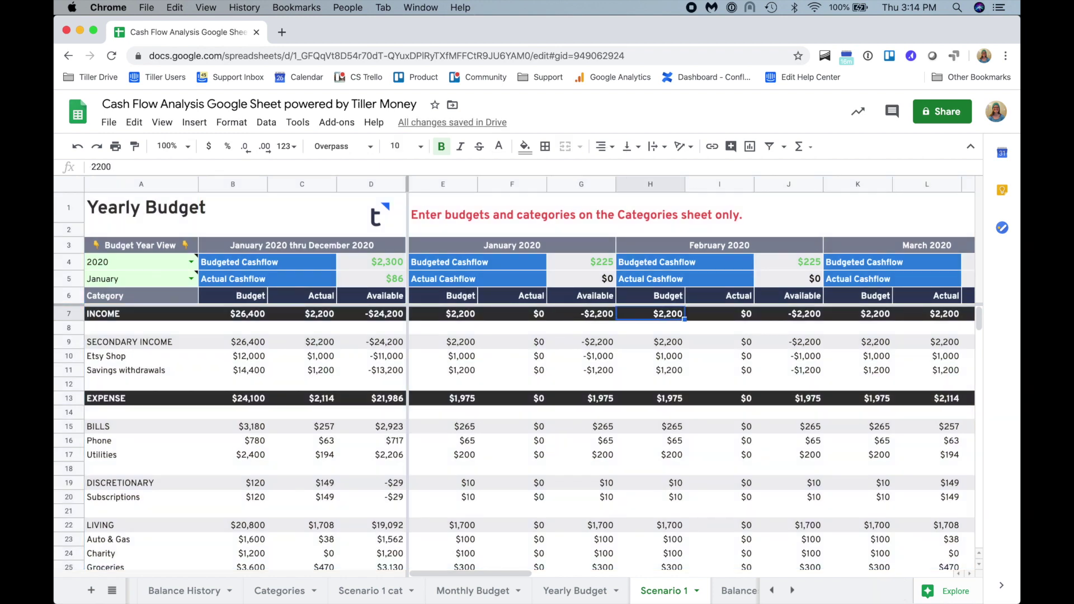
left_click(284, 592)
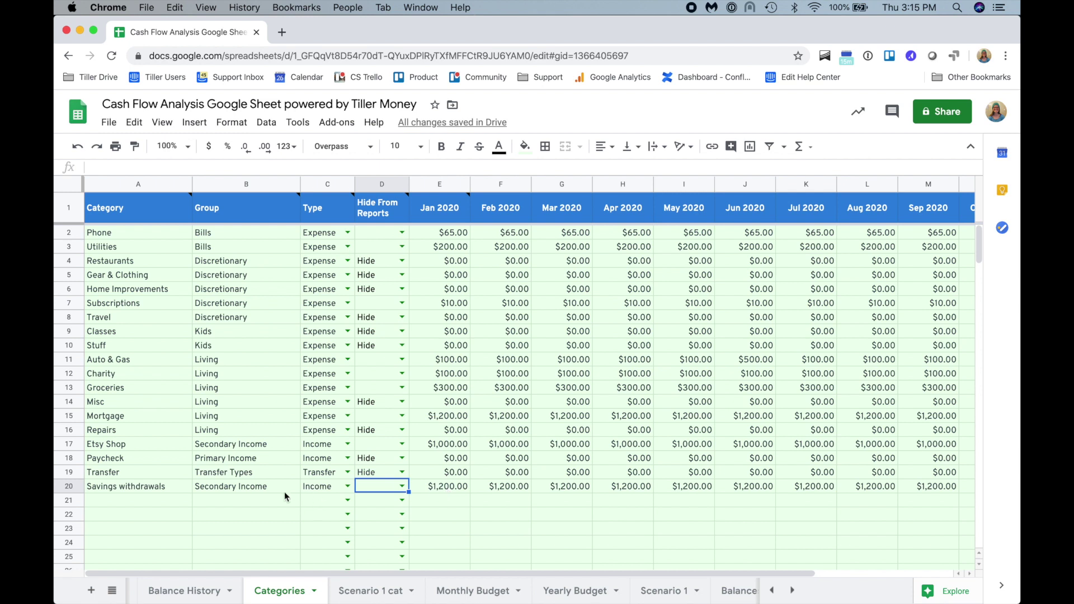
Rename Etsy Shop to Unemployment with an 800 monthly amount, then check the Yearly Budget
left_click(133, 503)
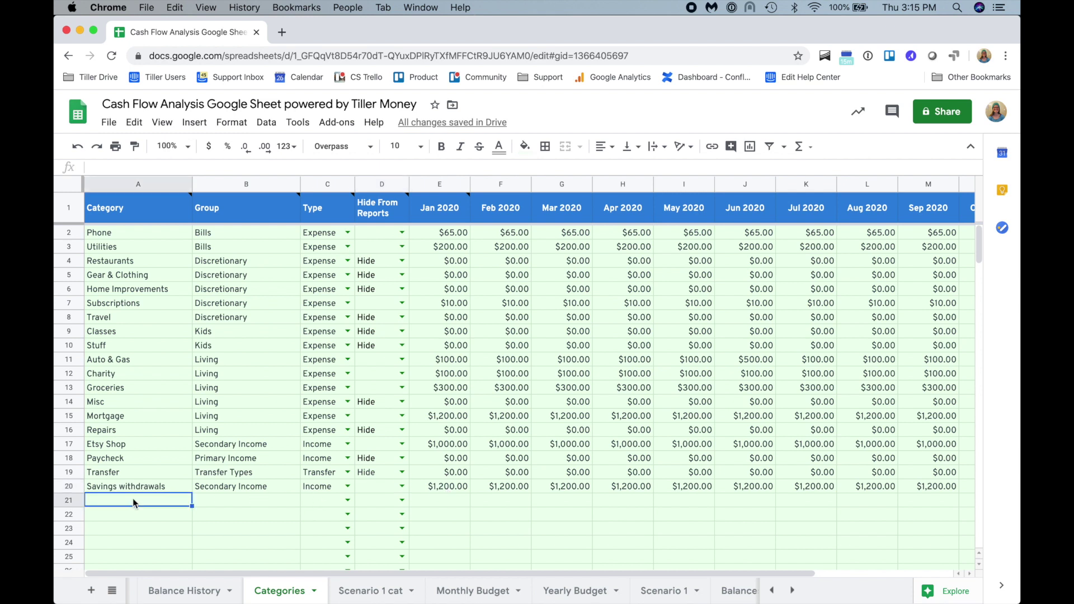
left_click(164, 445)
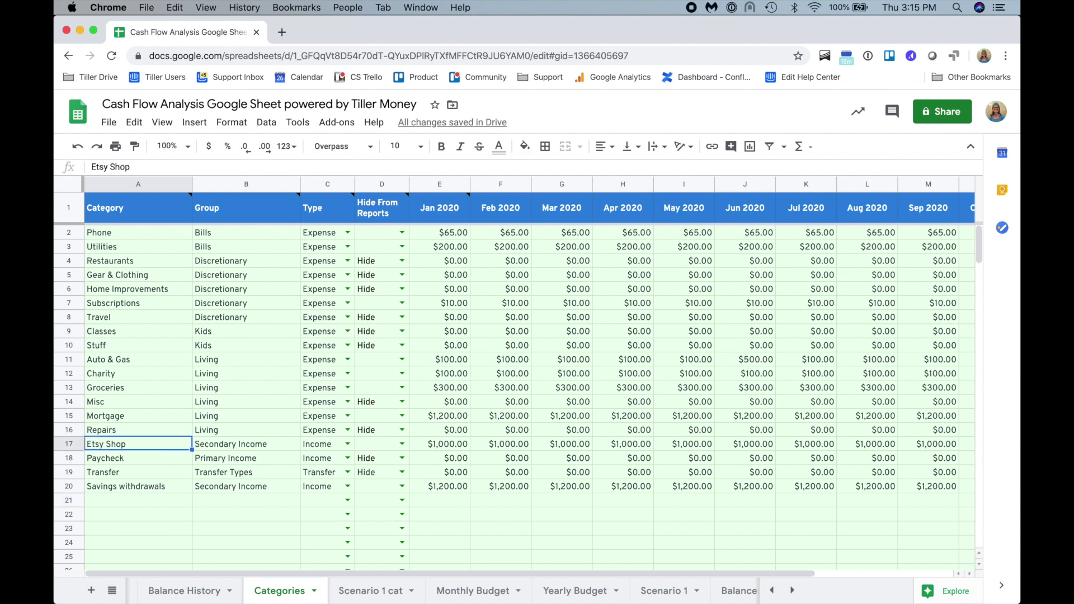
type("Unempl")
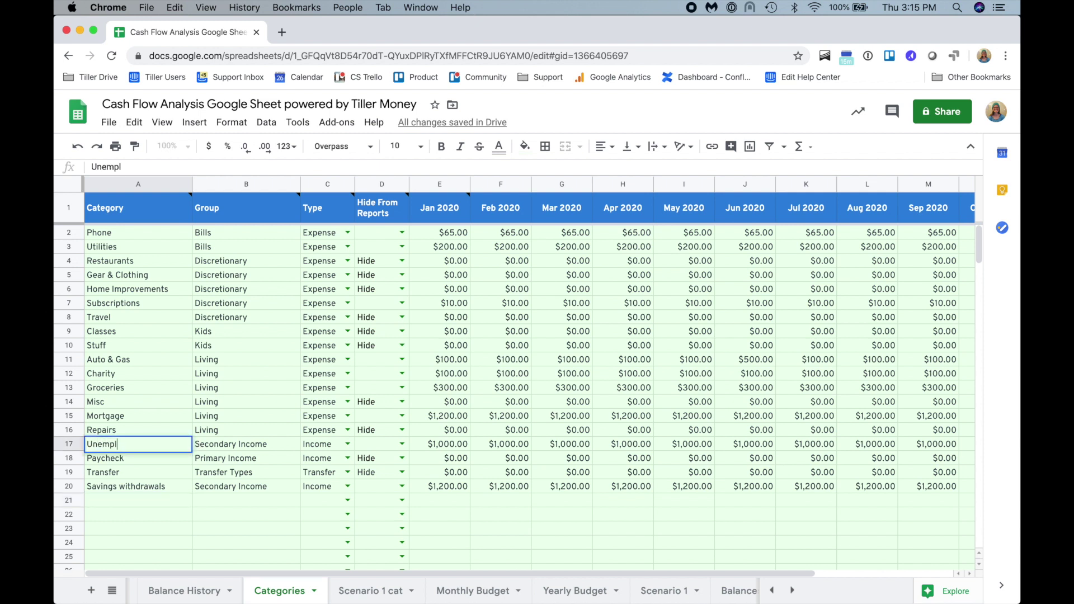
type("oyment")
key("Tab")
key("Tab")
key("Tab")
key("Tab")
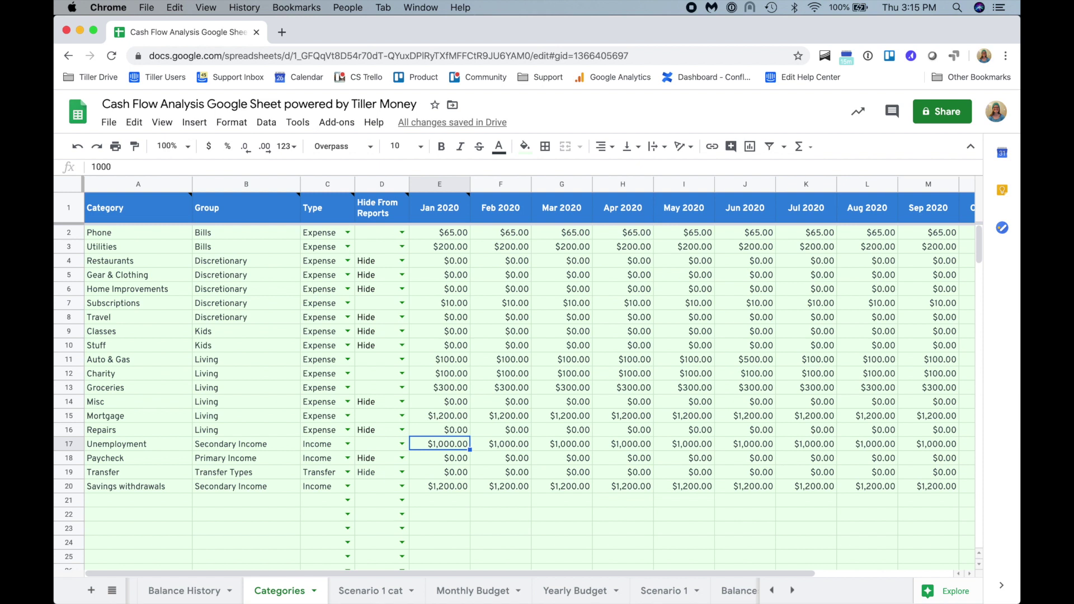
type("800")
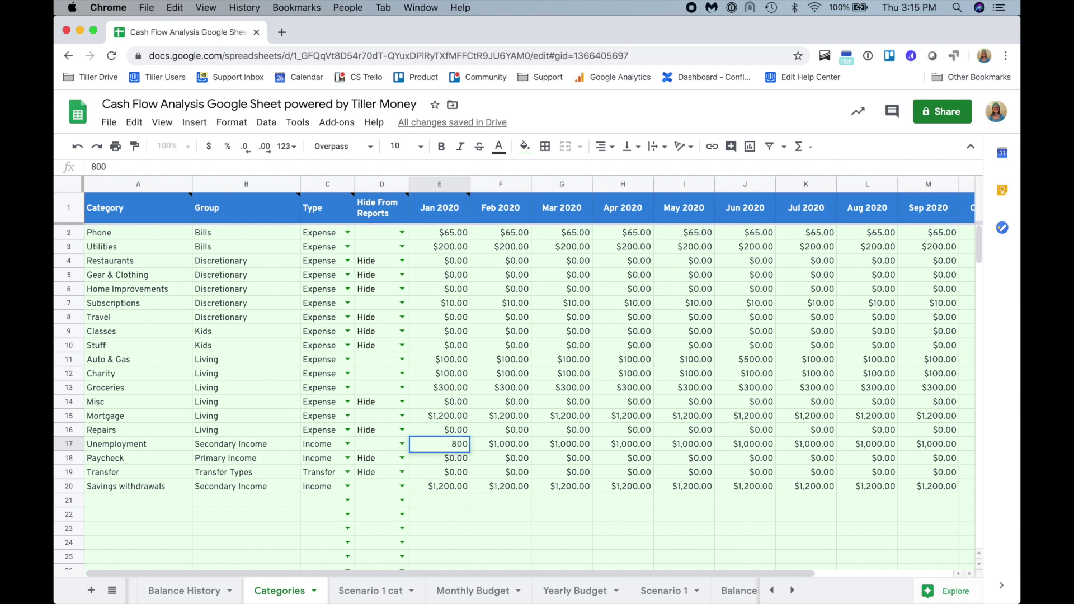
left_click(112, 458)
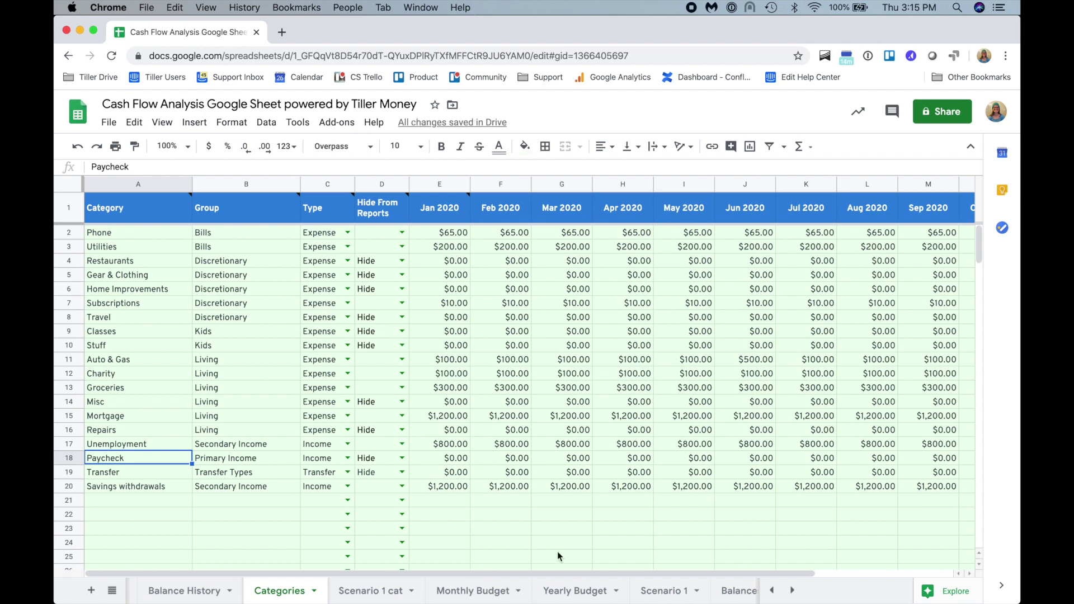
left_click(574, 592)
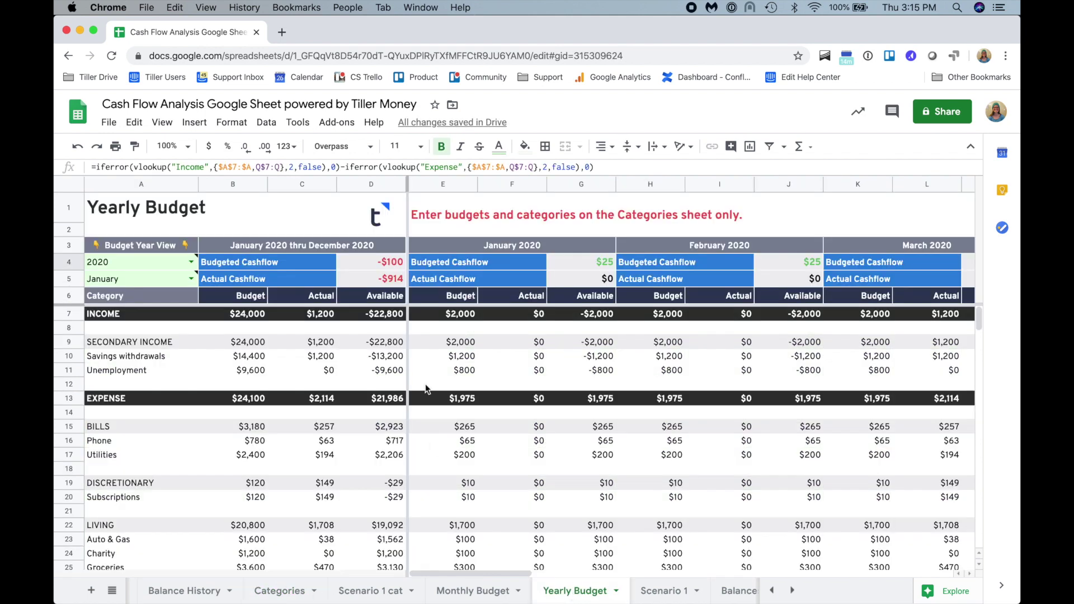
left_click(578, 259)
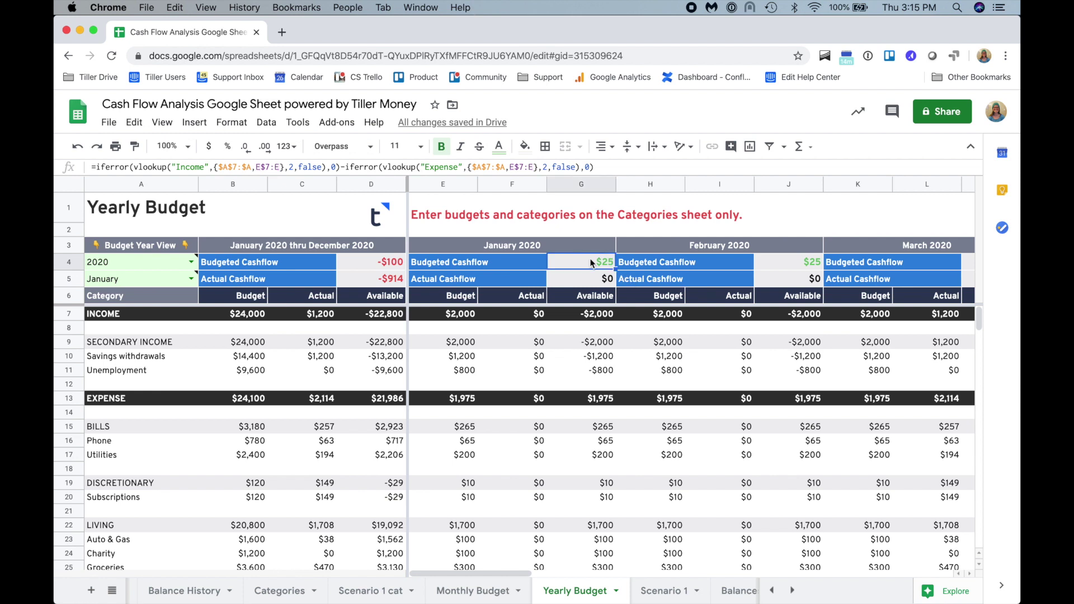
left_click(784, 262)
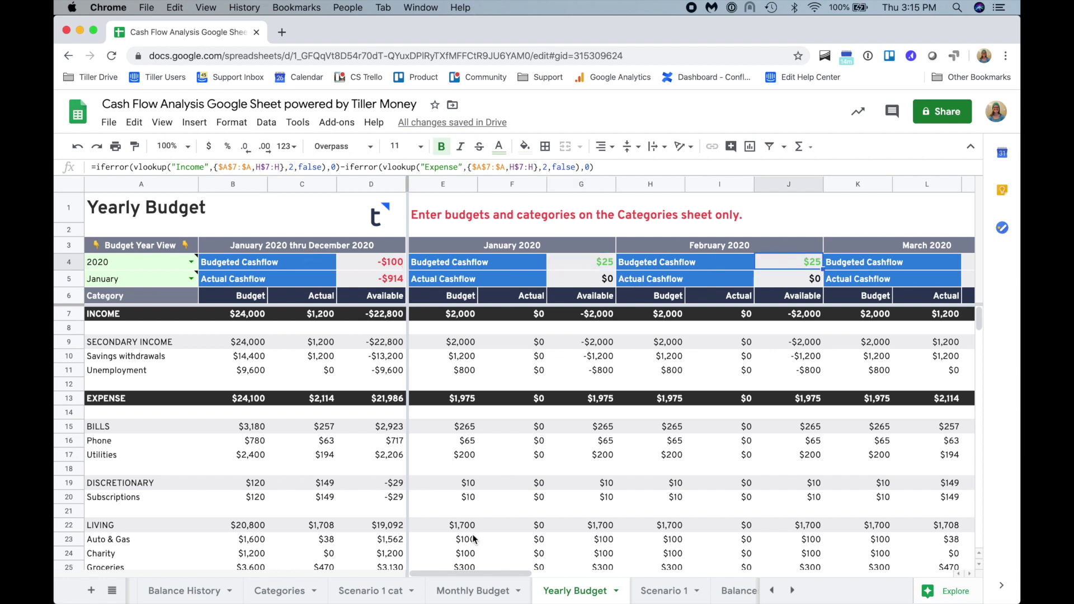
left_click_drag(469, 572, 677, 575)
left_click(712, 265)
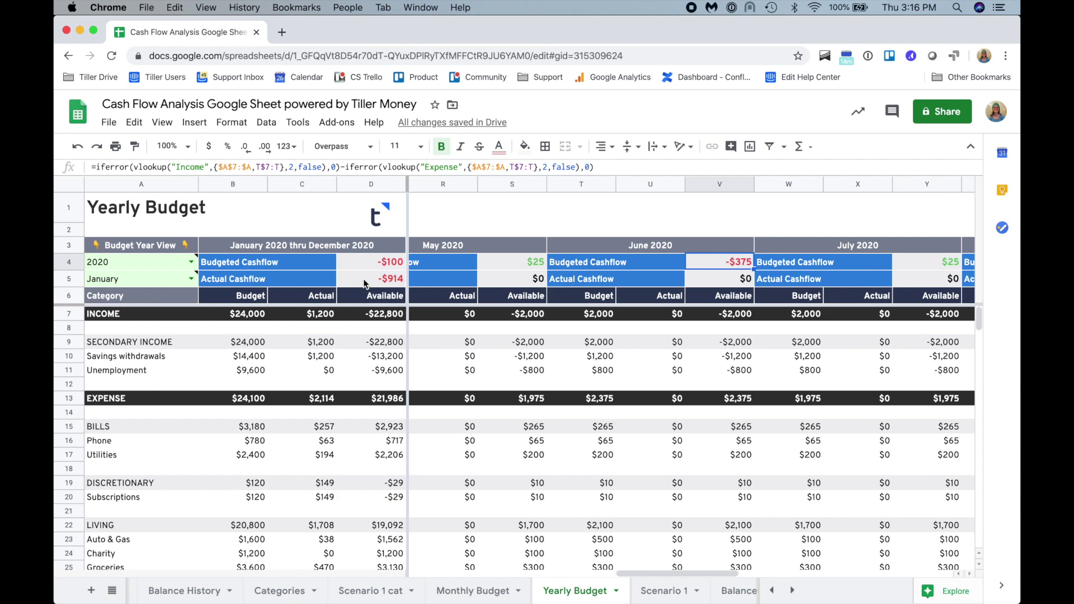
left_click(508, 262)
key("Left")
key("Left")
key("Left")
key("Left")
key("Left")
key("Left")
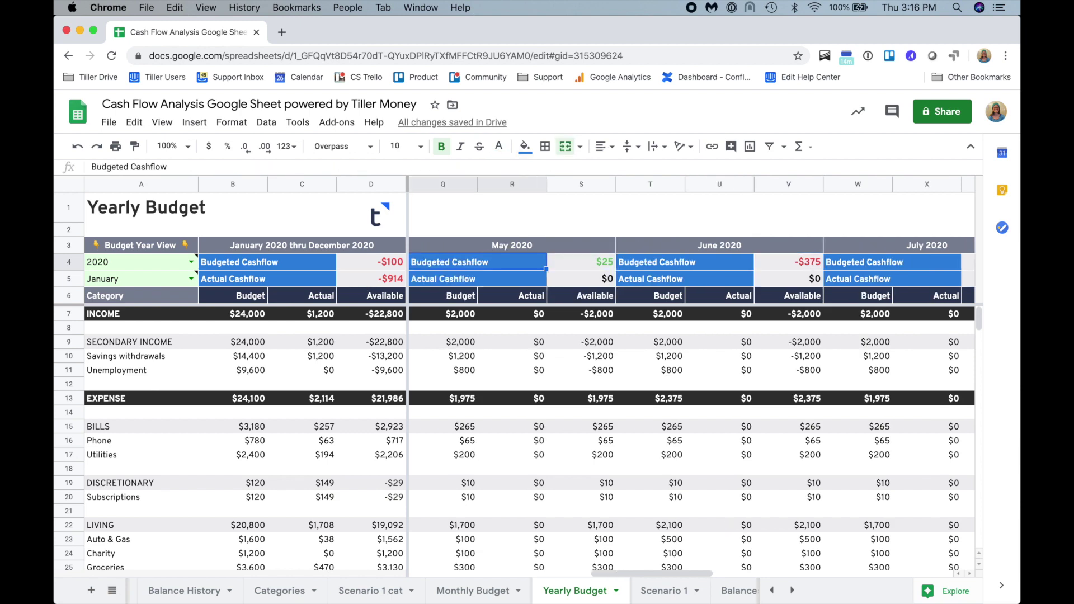
key("Left")
key("Left")
key("Left")
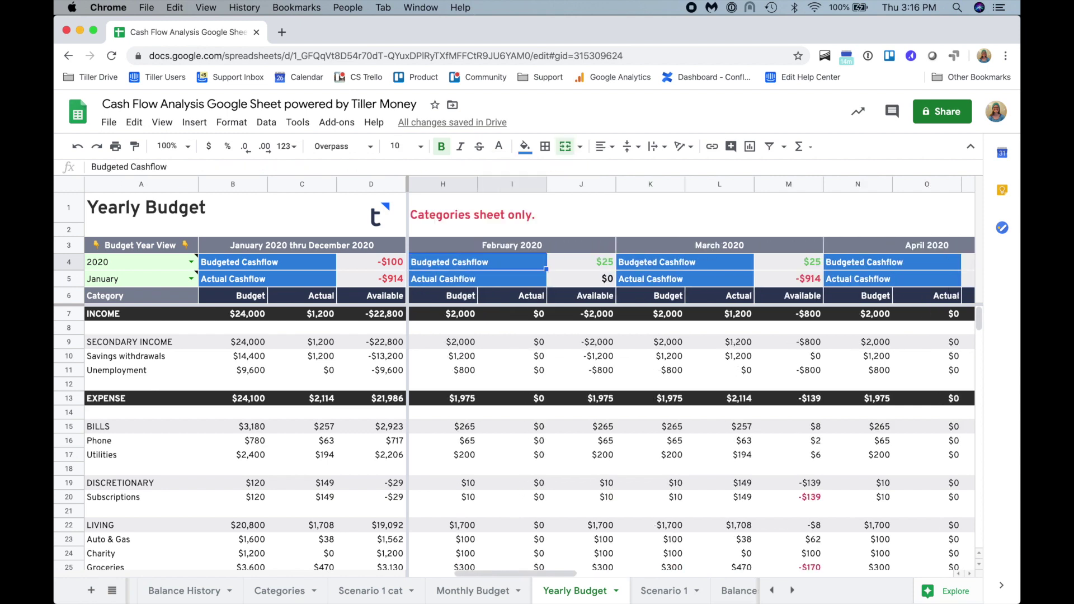
key("Left")
key("Left")
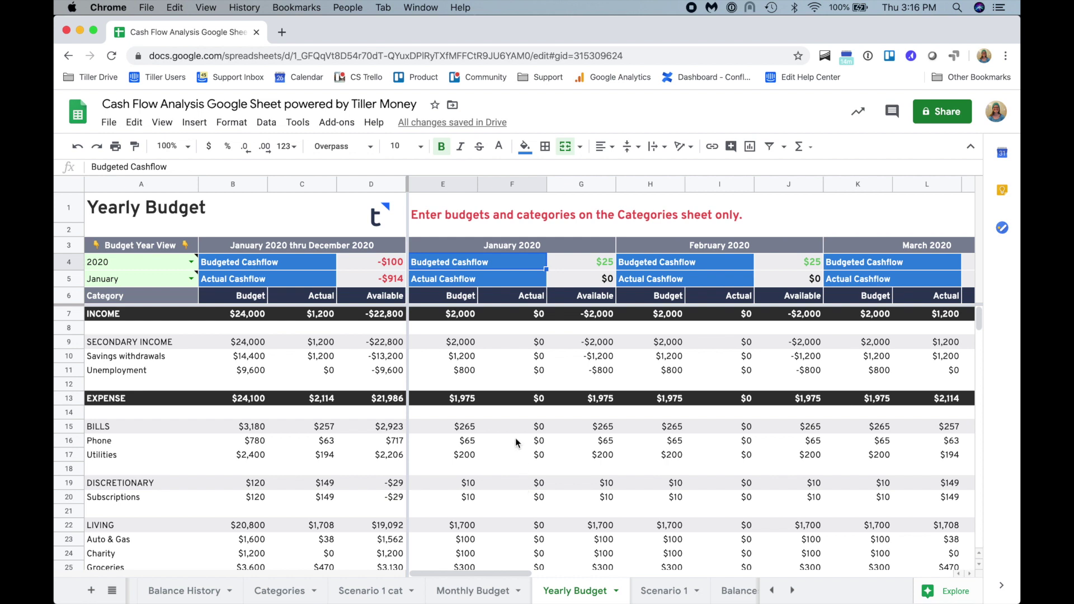
left_click(617, 592)
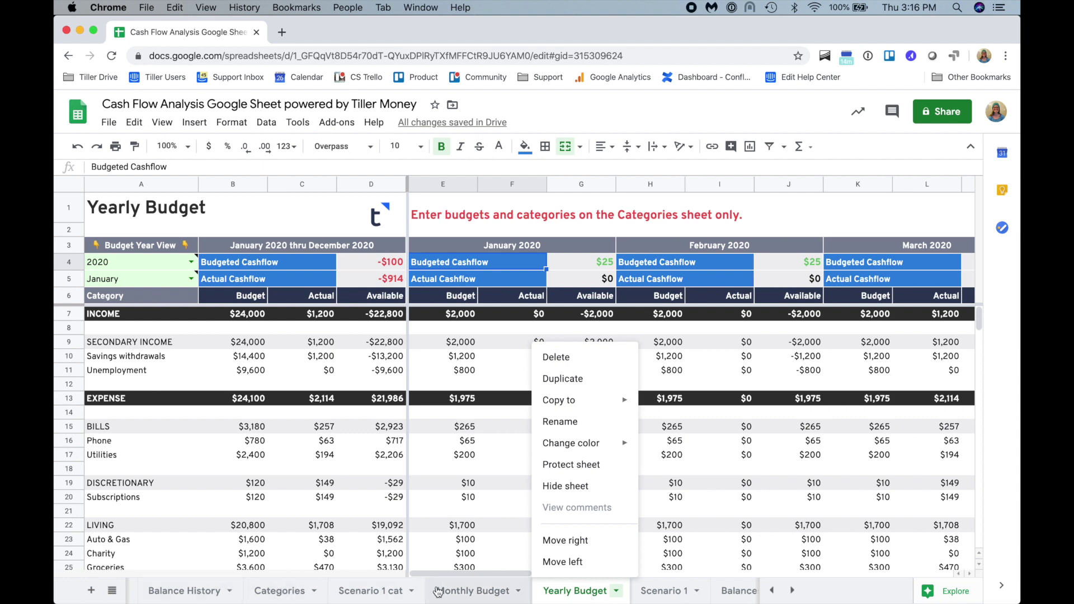
left_click(774, 591)
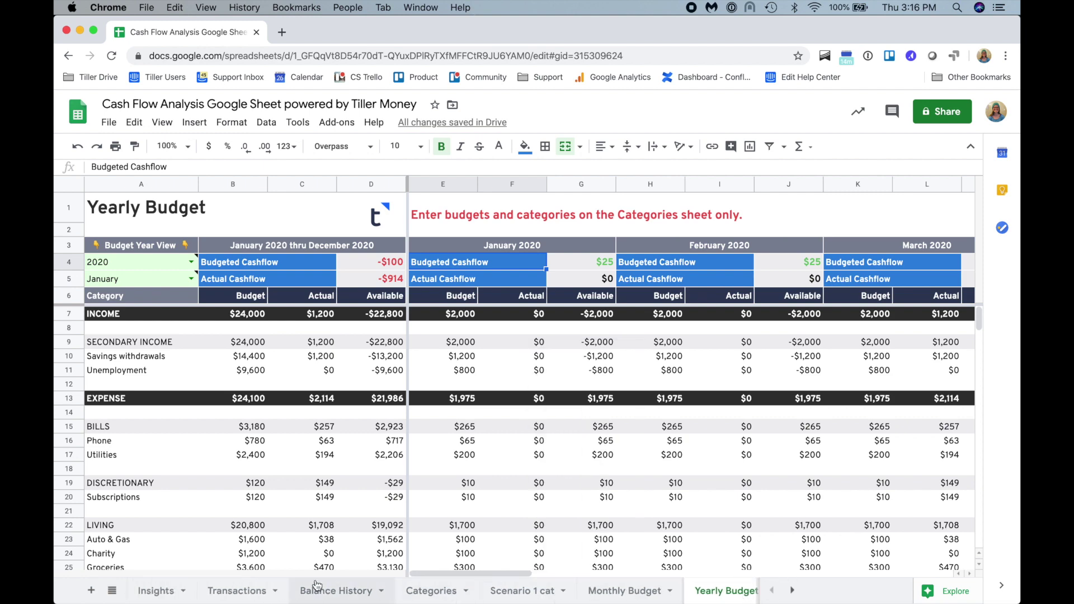
Look over Transactions, then inspect March and April actual Subscriptions amounts on Yearly Budget
left_click(234, 591)
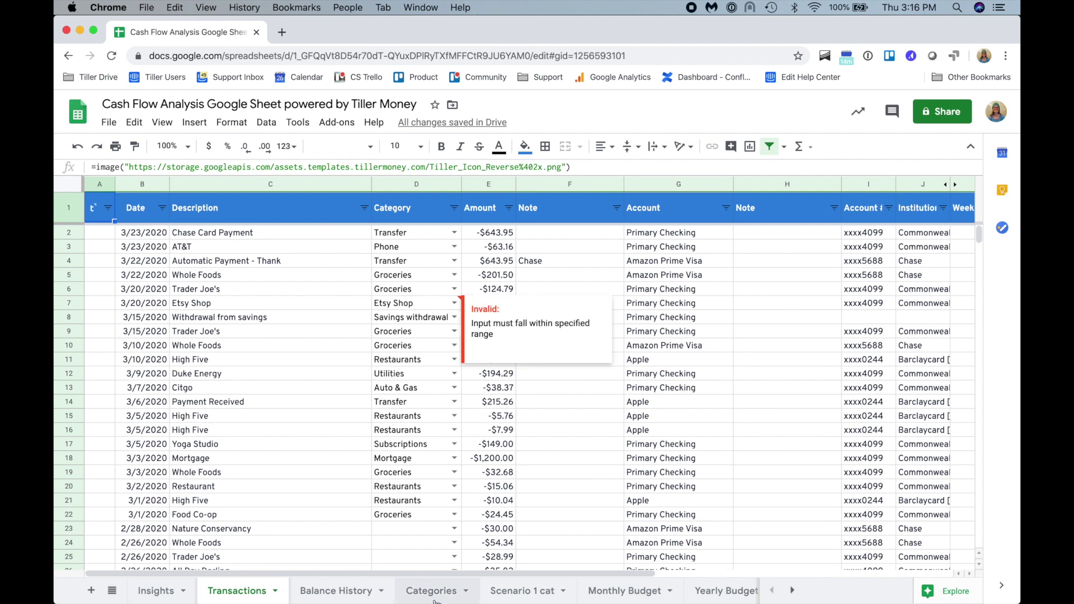
left_click(716, 592)
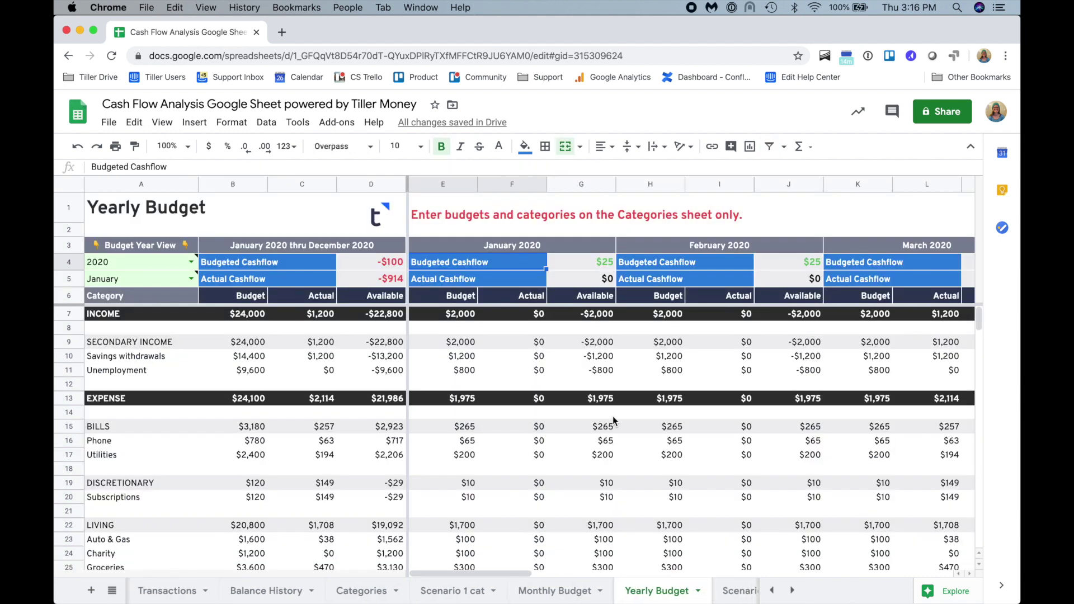
left_click_drag(527, 574, 615, 575)
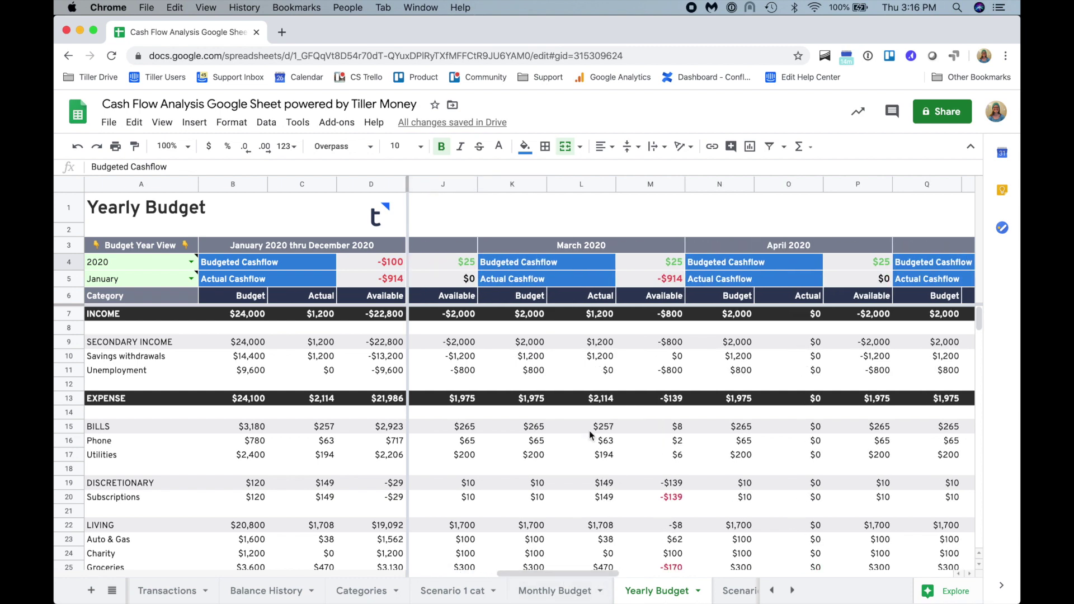
scroll(610, 445, "down", 2)
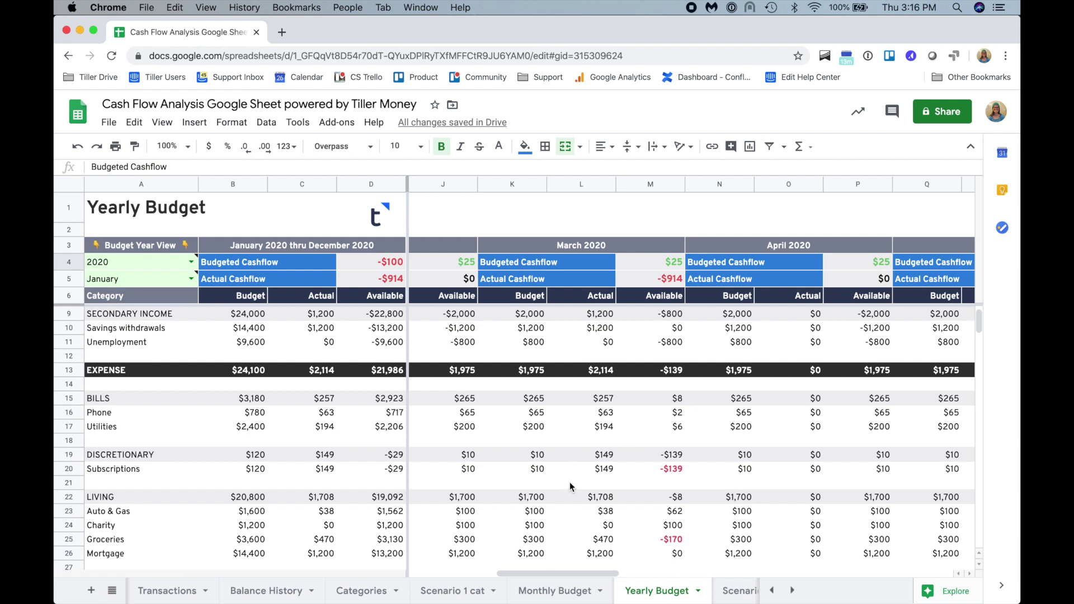
scroll(570, 484, "down", 2)
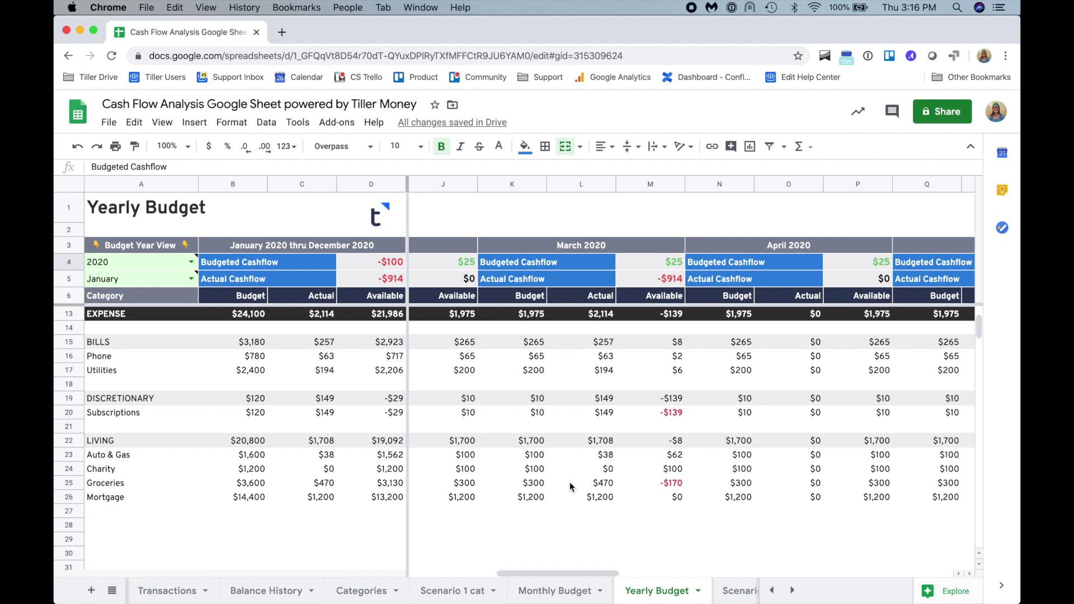
left_click(603, 413)
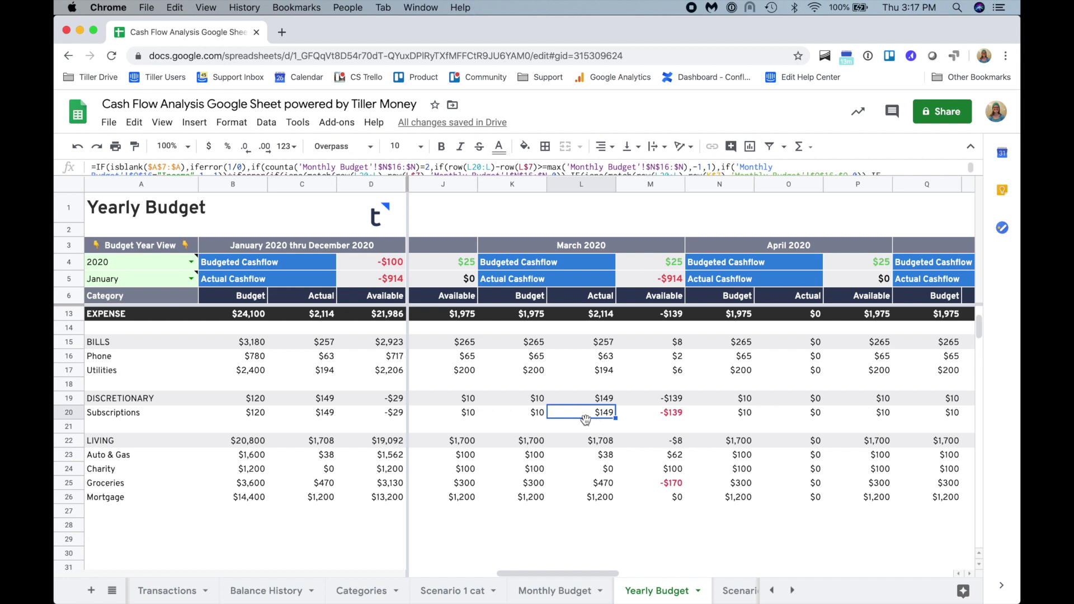
left_click(818, 414)
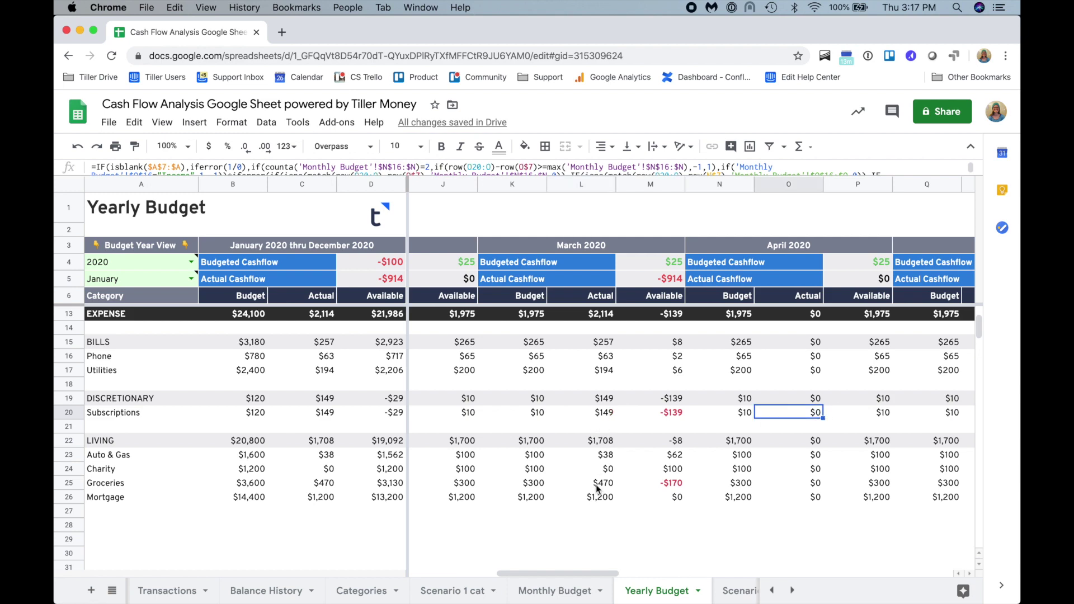
scroll(596, 508, "up", 2)
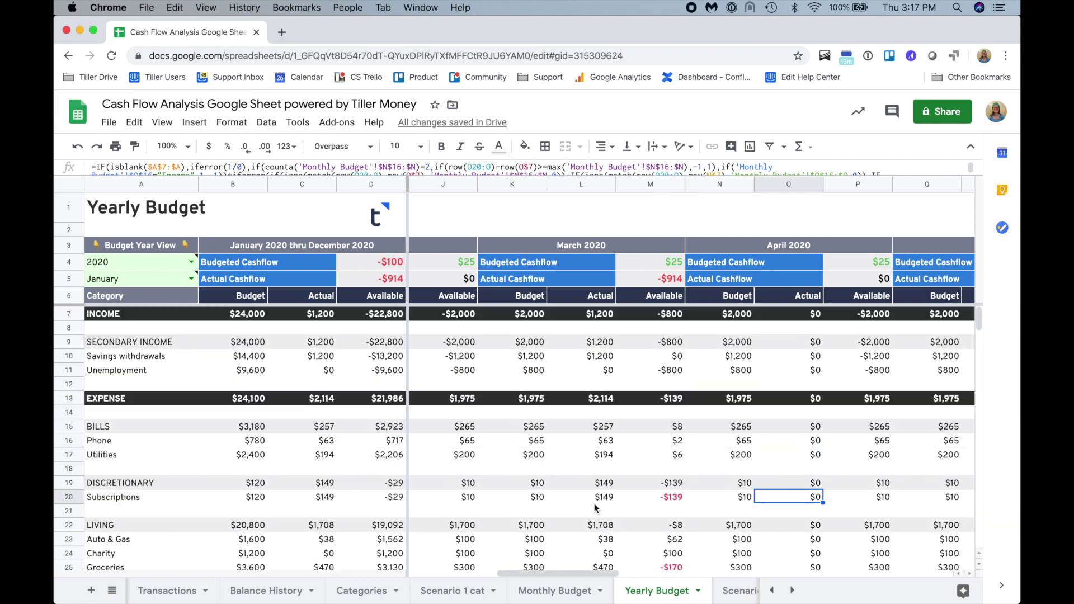
left_click(363, 592)
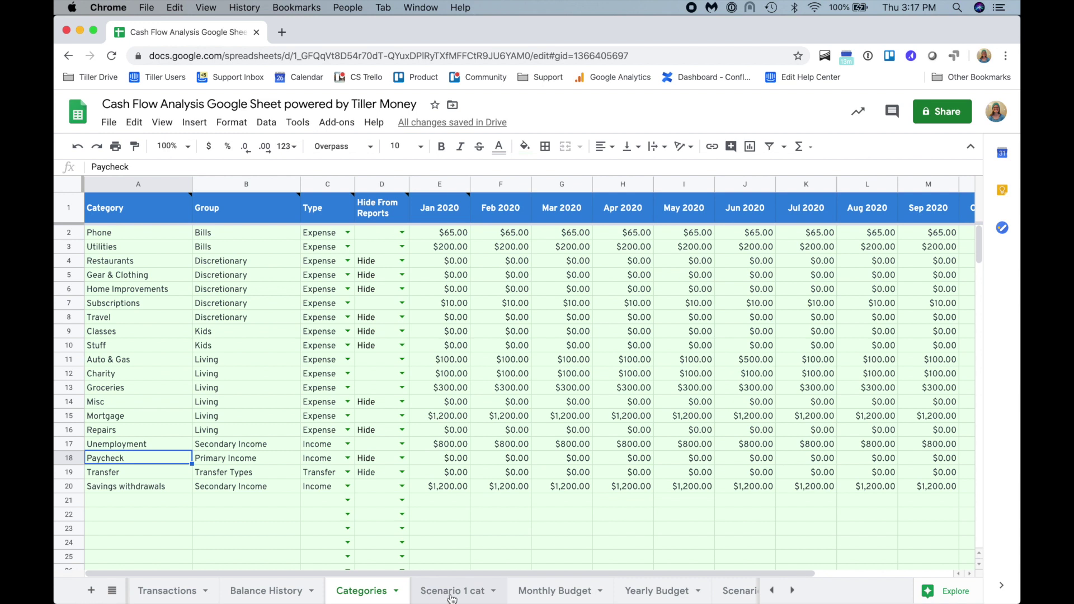
Select all cells on the Scenario 1 cat sheet and copy them
left_click(738, 591)
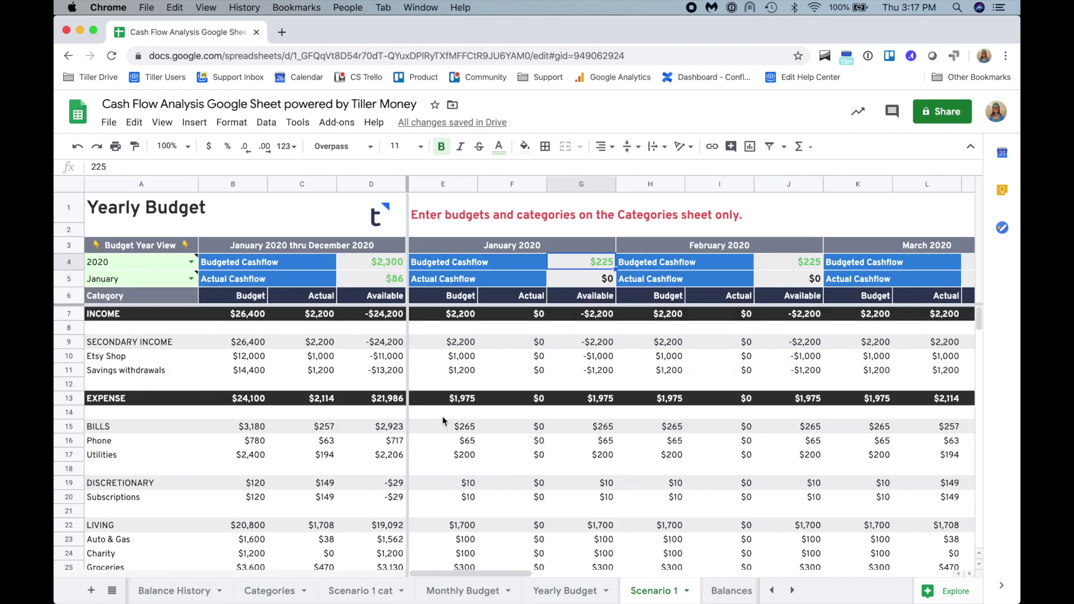
left_click(358, 593)
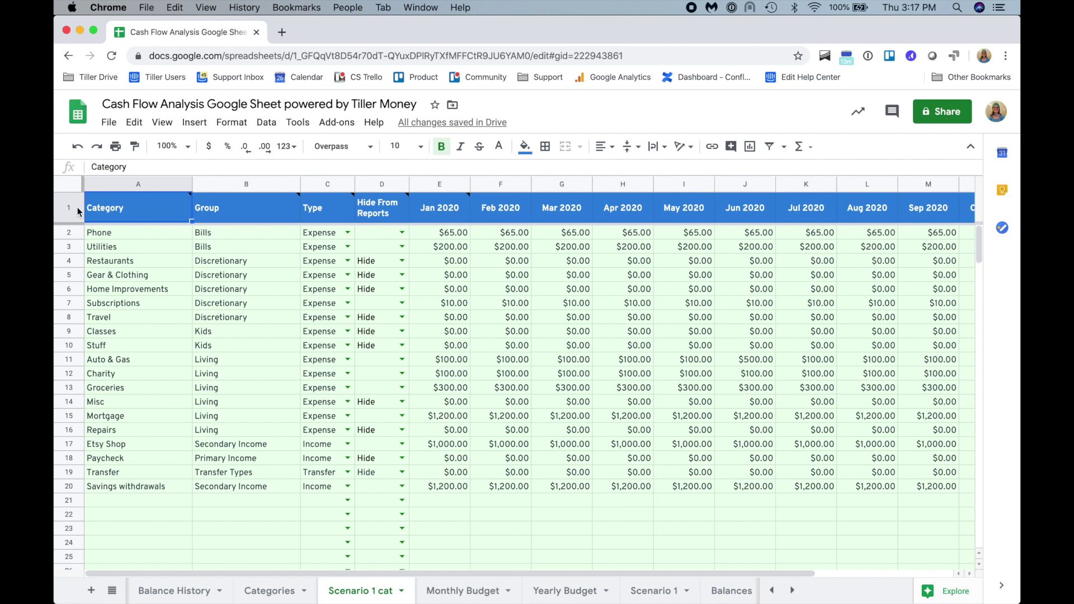
mouse_move(95, 196)
left_click(72, 185)
right_click(71, 188)
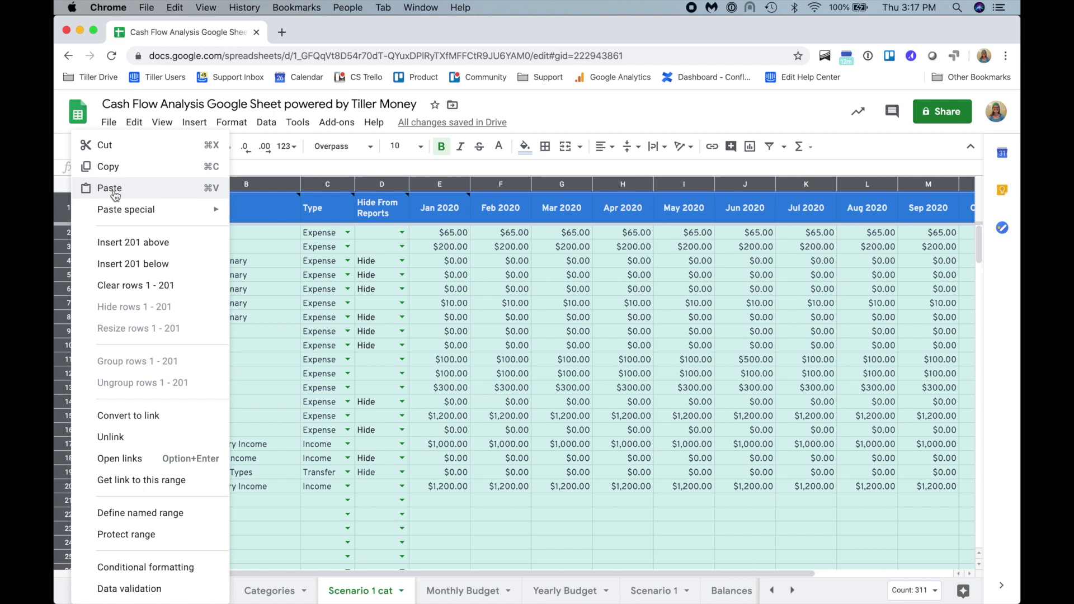
left_click(114, 168)
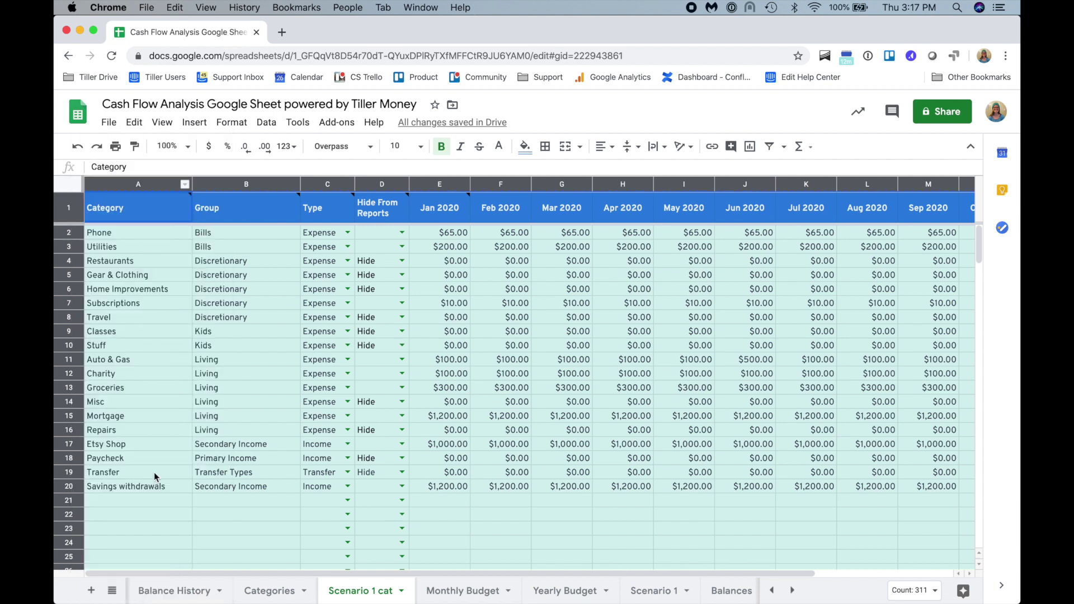
Paste the copied Scenario 1 categories over the whole Categories sheet, accepting the protection warning
left_click(271, 589)
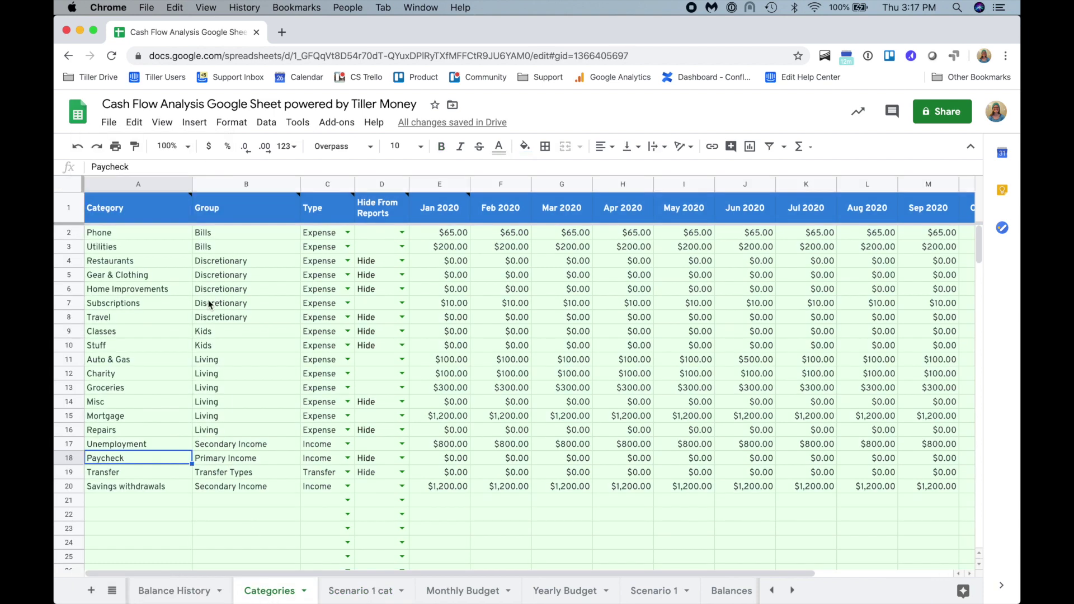
right_click(71, 185)
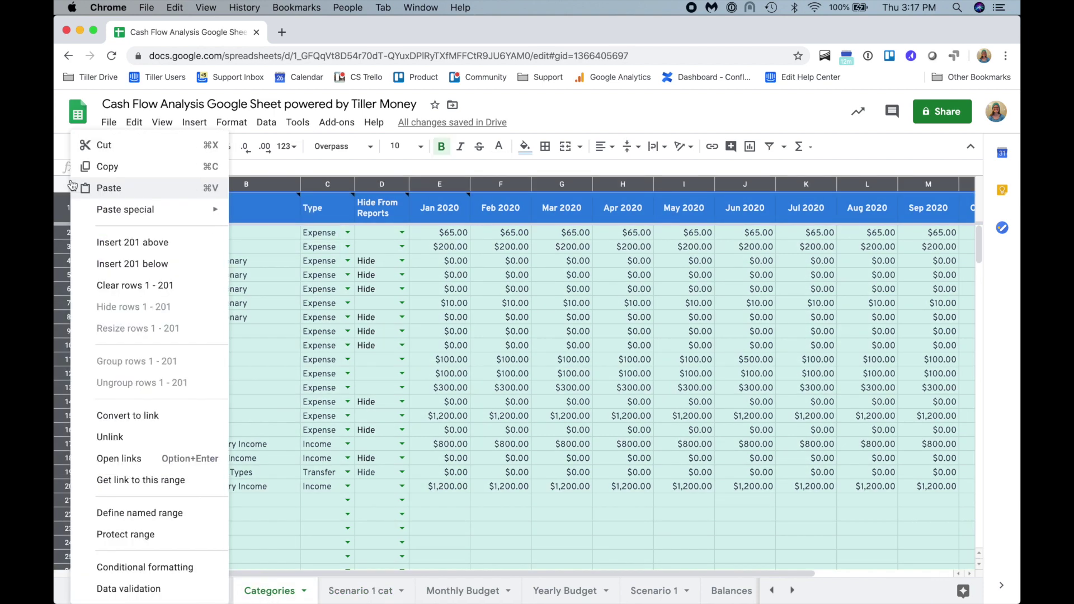
left_click(138, 190)
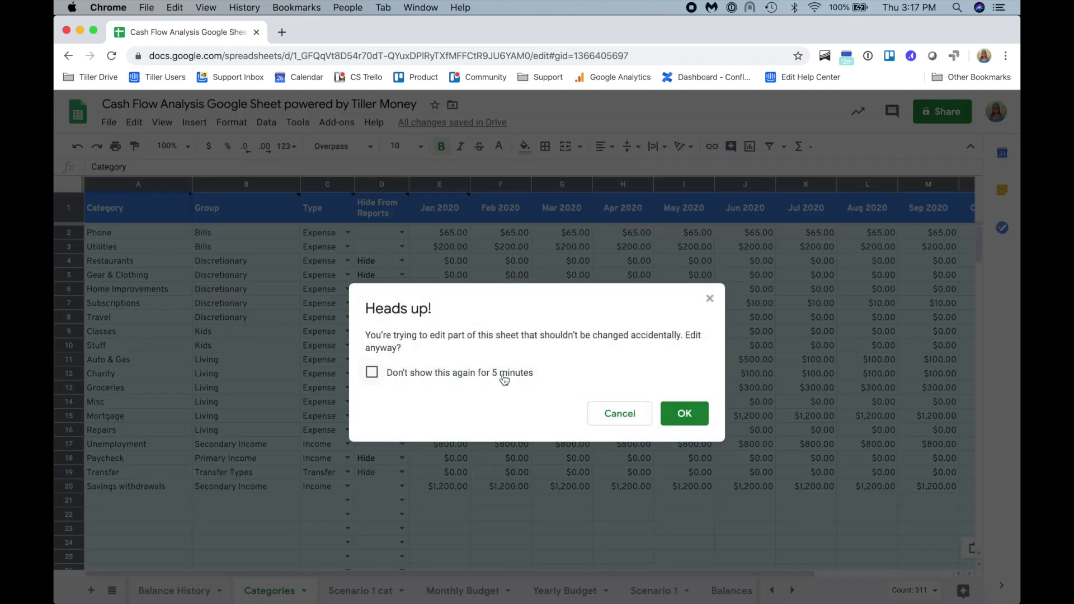
left_click(462, 377)
left_click(685, 414)
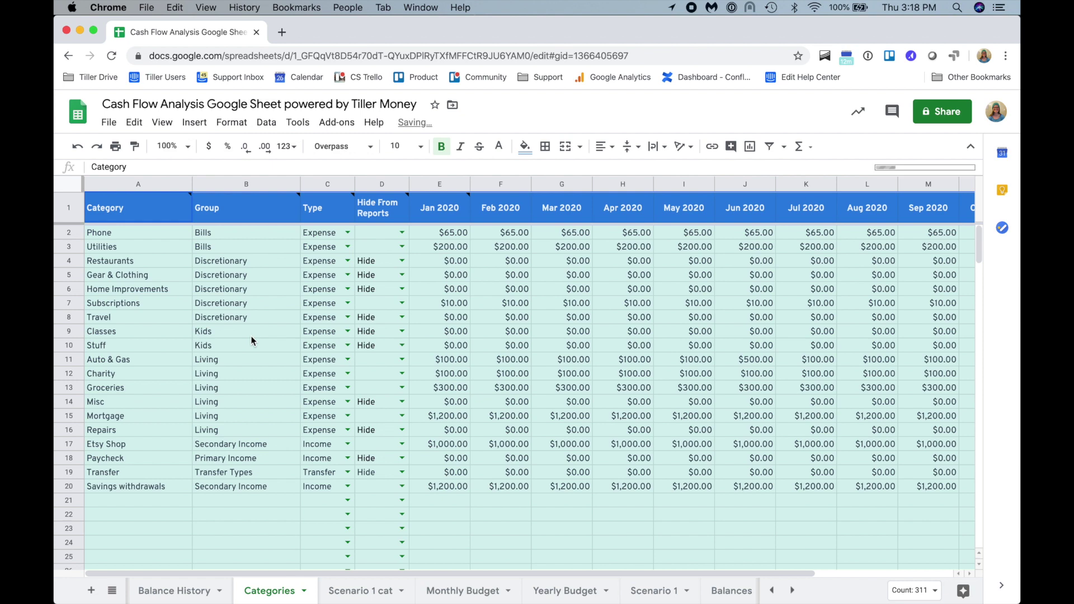
Verify Etsy Shop's January amount and the May 2020 Classes formula, then view Yearly Budget
left_click(445, 346)
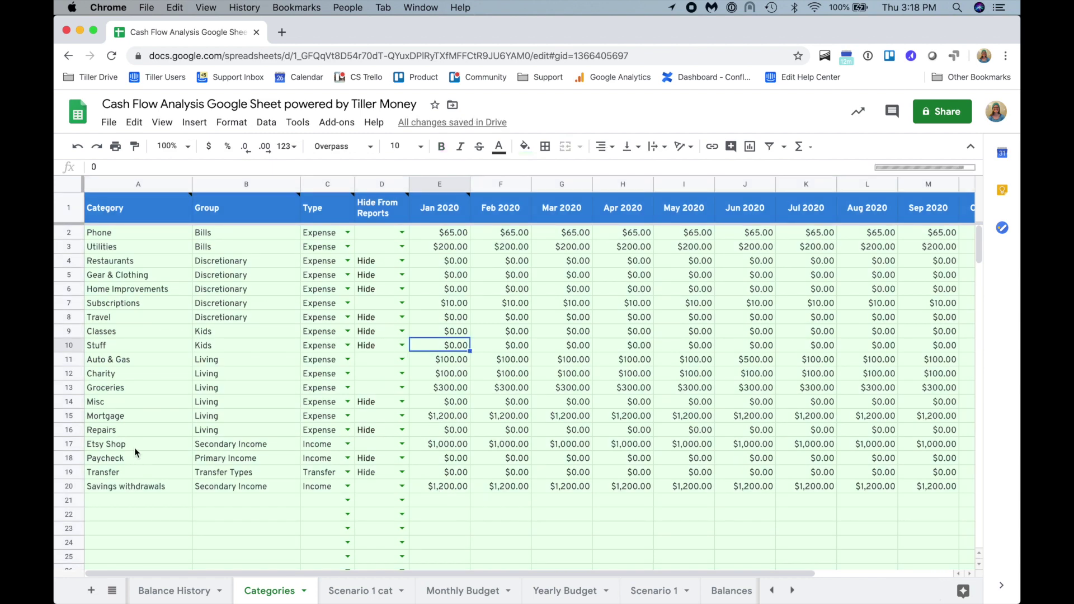
left_click(347, 592)
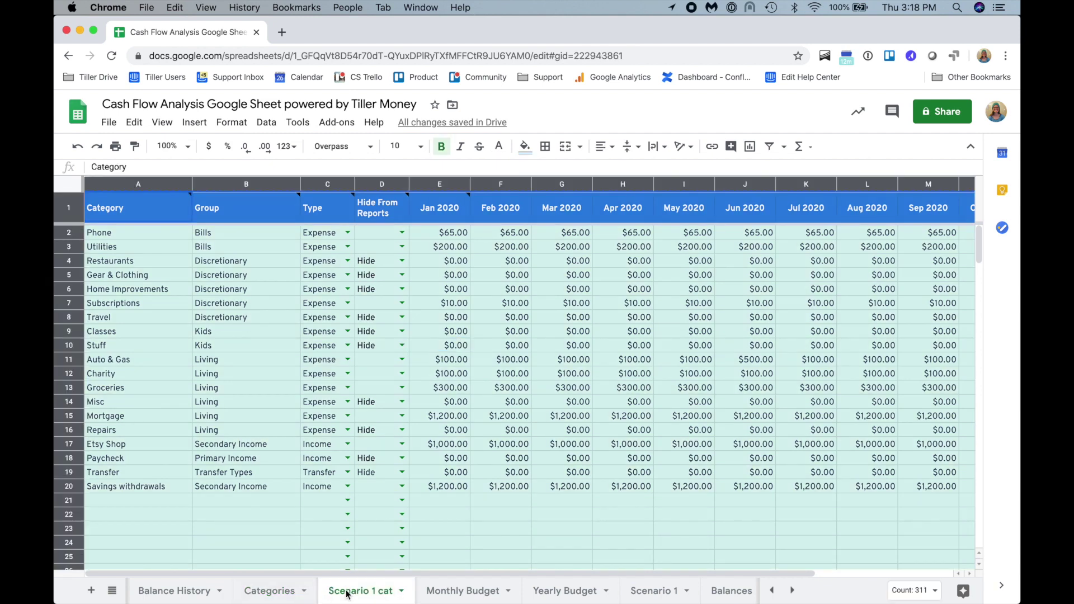
left_click(271, 592)
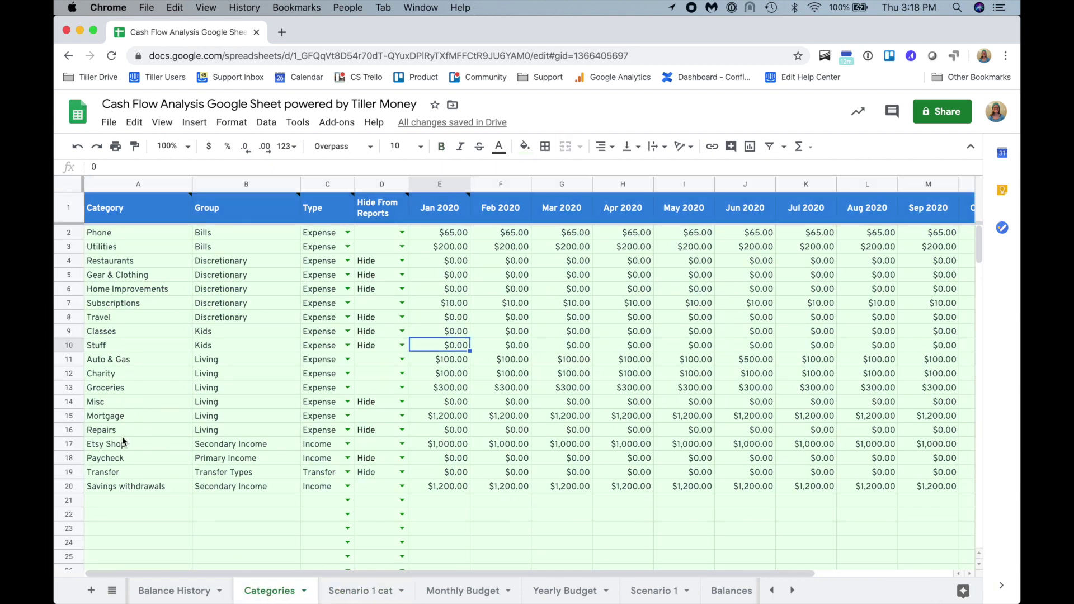
left_click(123, 444)
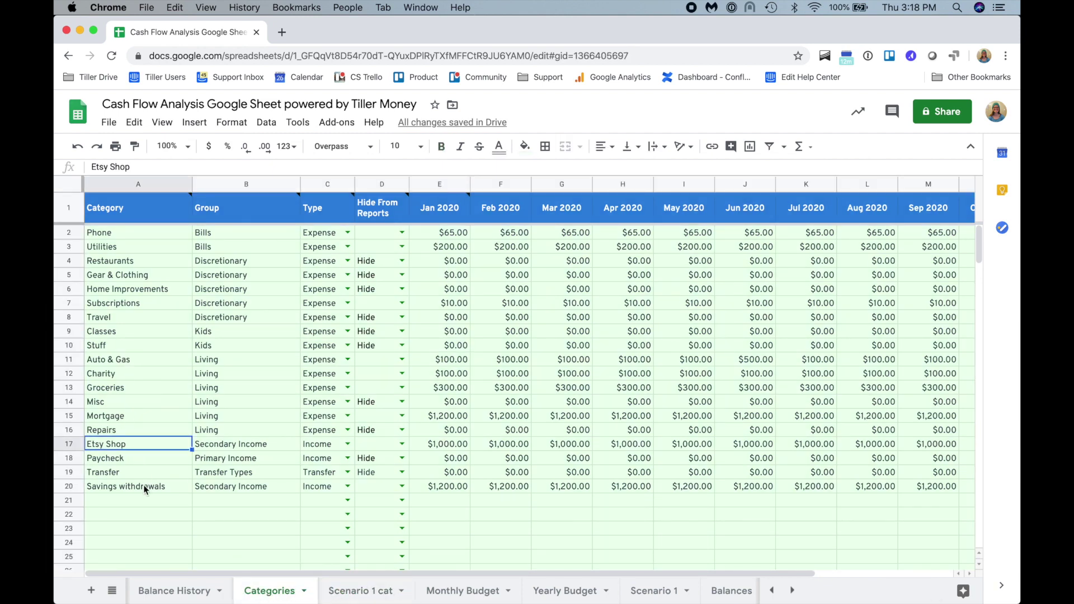
left_click(442, 445)
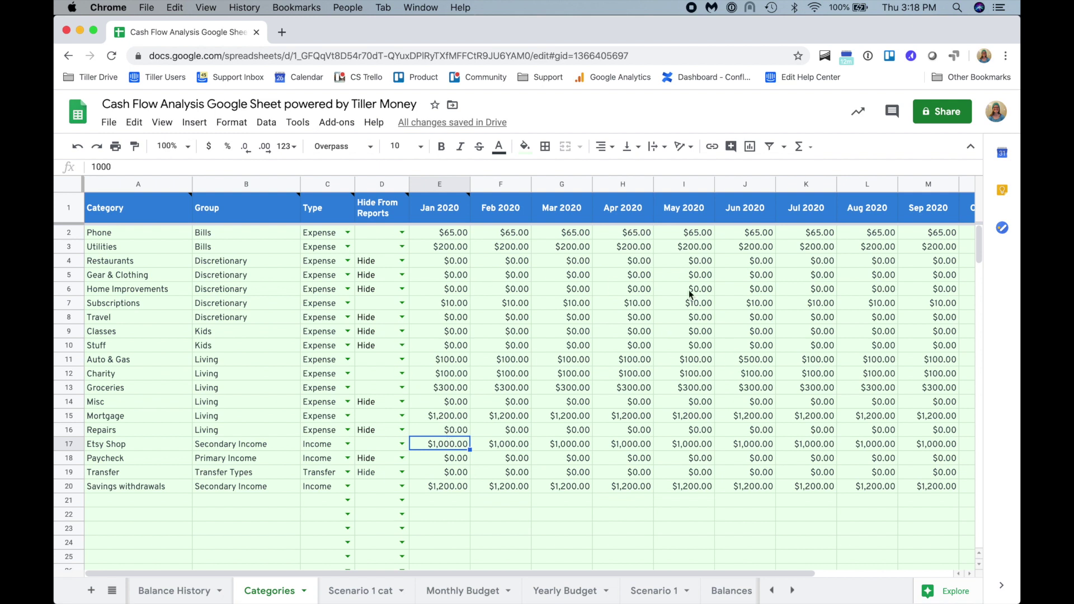
left_click(701, 334)
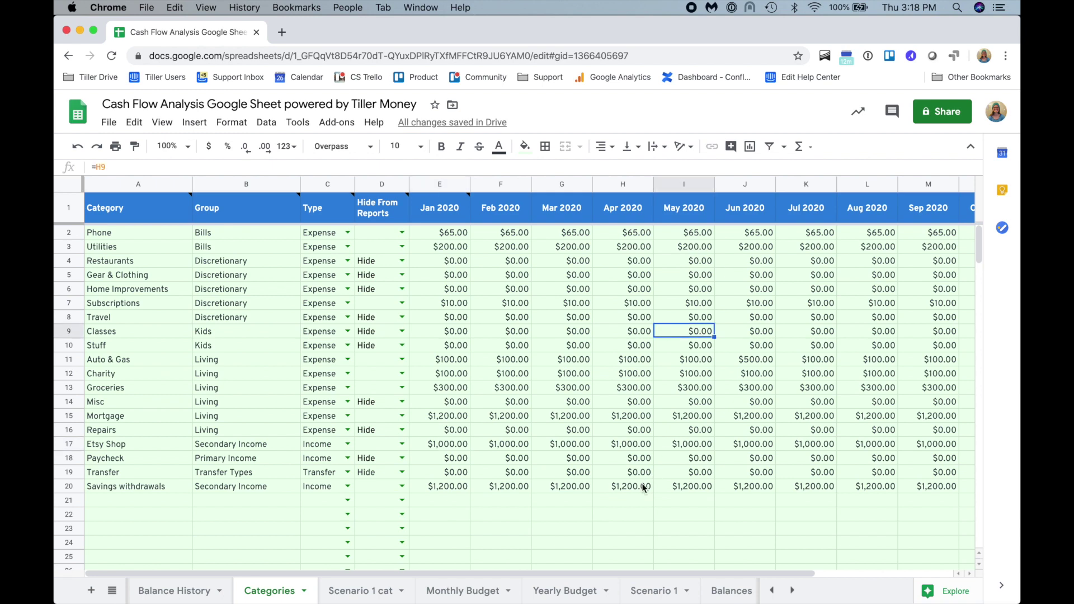
left_click(567, 591)
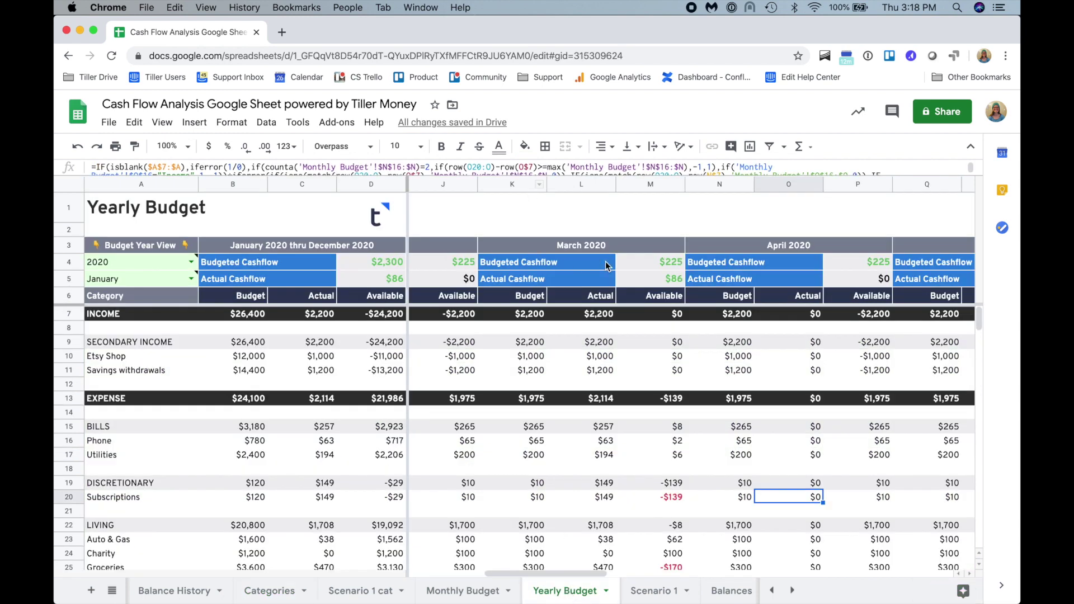